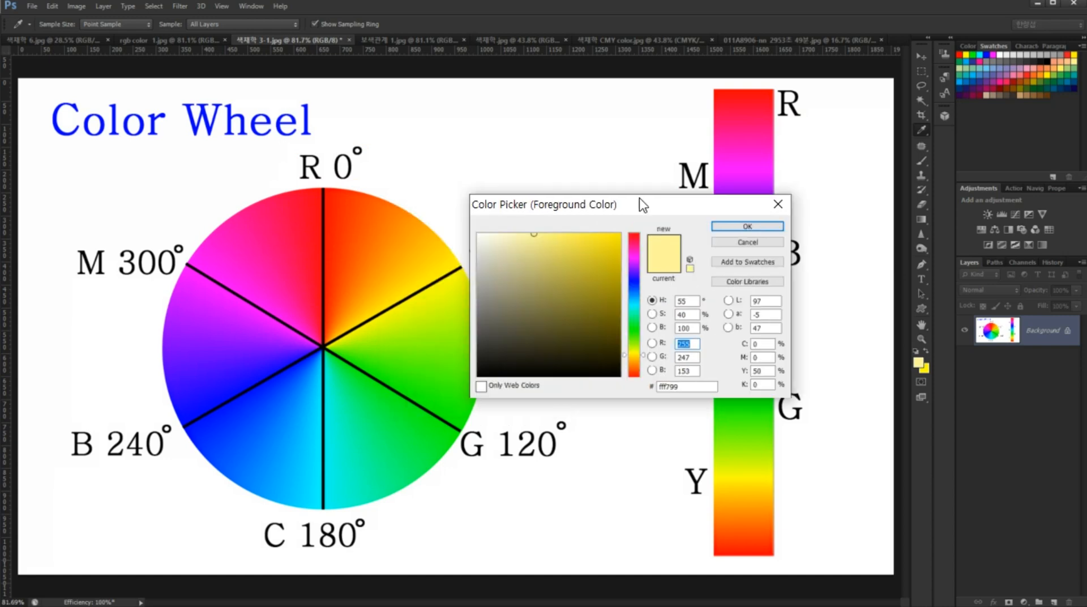
Try pure red with hue 0 (ff0000) as the foreground colour and point out its hue, RGB and hex values
click(634, 234)
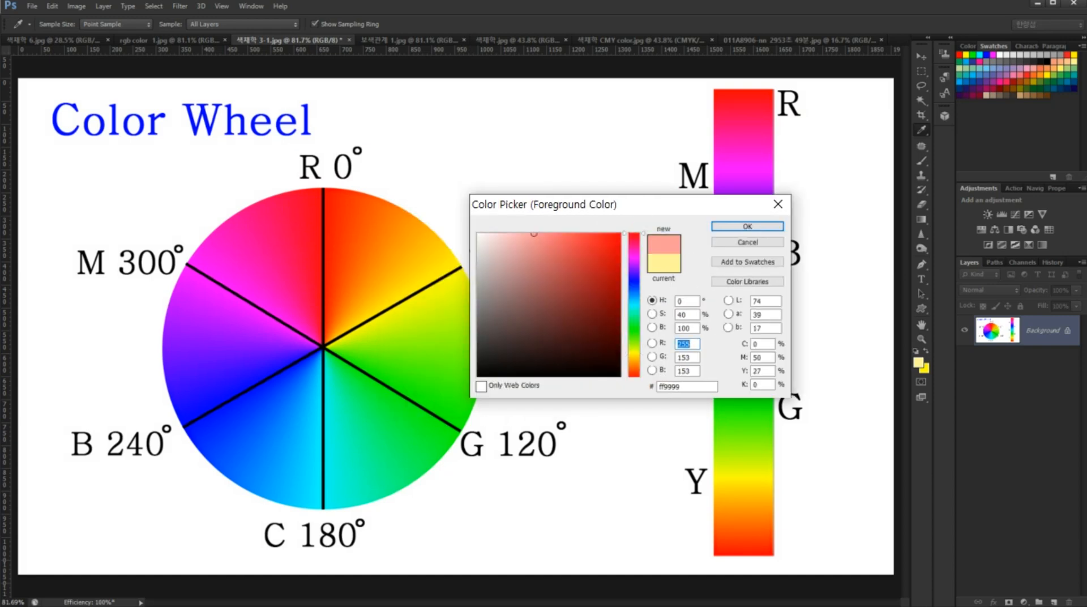
click(621, 233)
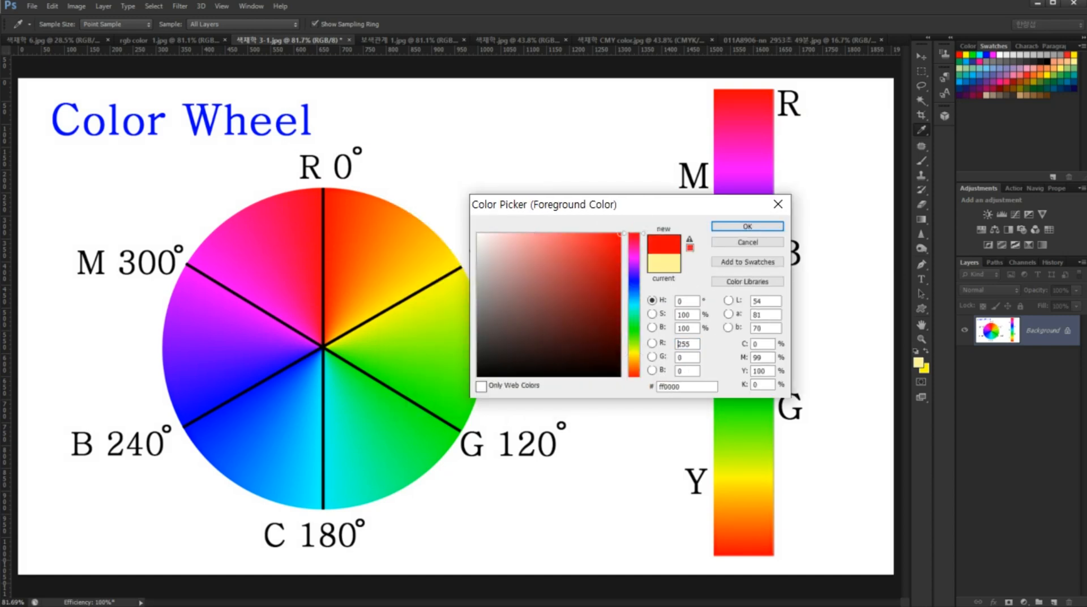
click(679, 344)
mouse_move(640, 345)
mouse_down()
mouse_move(694, 350)
mouse_move(700, 338)
mouse_move(646, 339)
mouse_move(648, 306)
mouse_move(702, 306)
mouse_move(651, 290)
mouse_move(659, 301)
mouse_up()
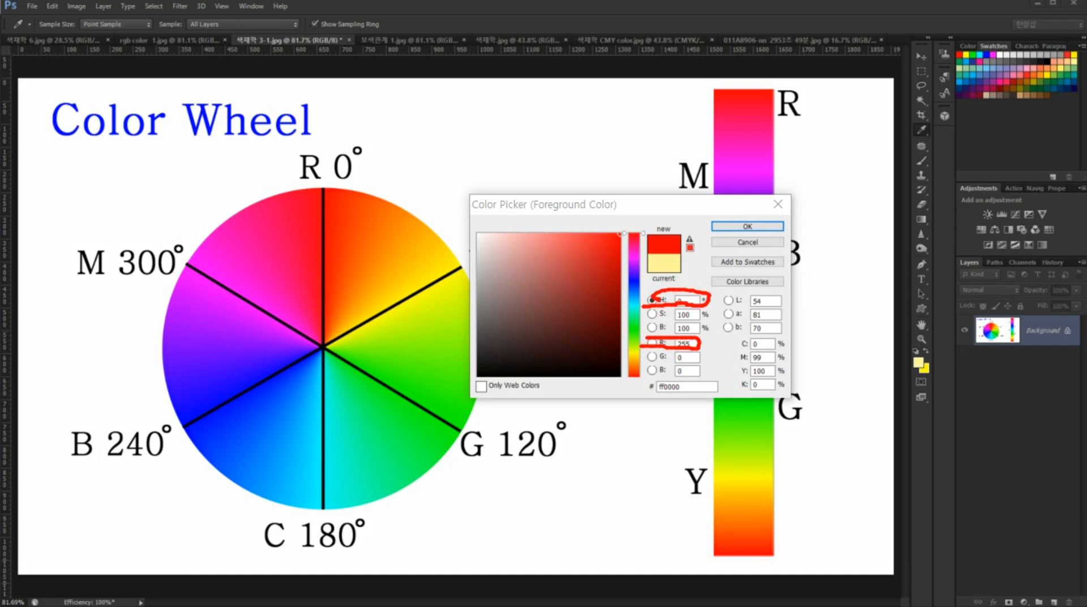
key(Escape)
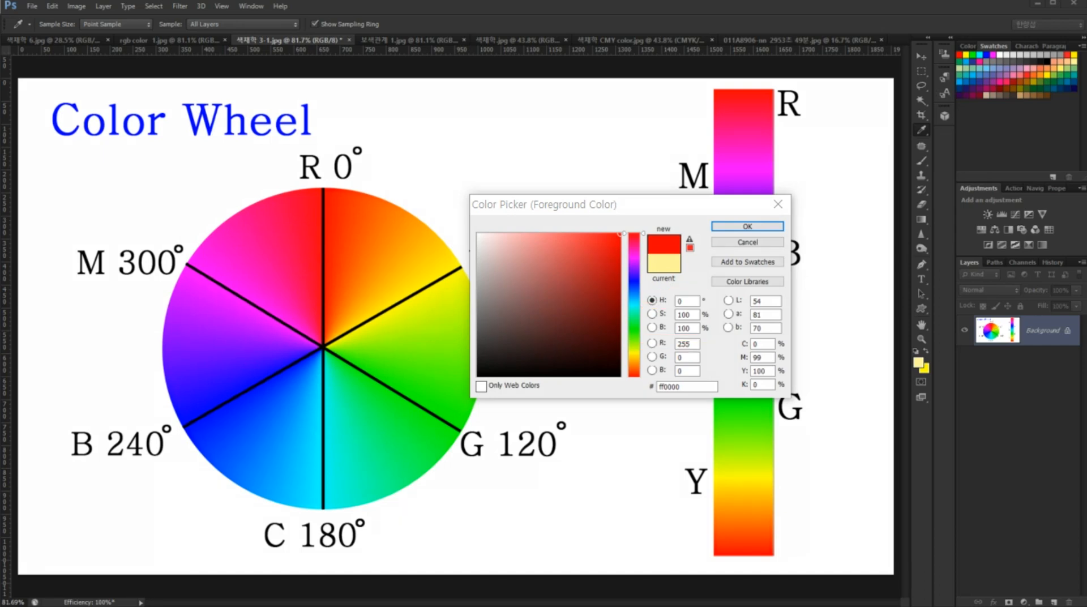
mouse_move(368, 195)
mouse_down()
mouse_move(340, 116)
mouse_move(357, 210)
mouse_move(345, 208)
mouse_up()
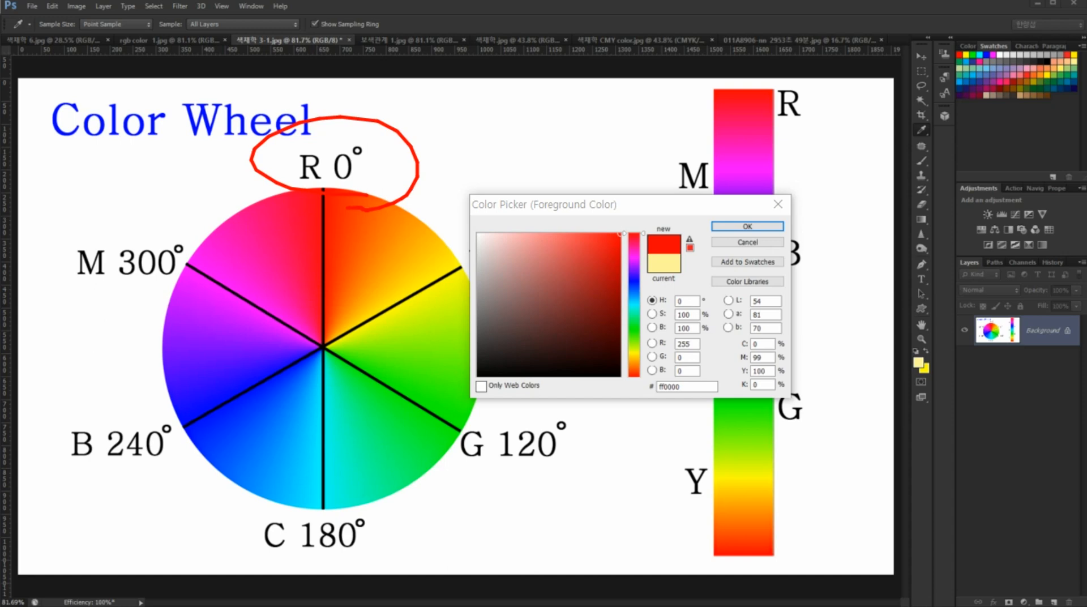
mouse_move(628, 402)
mouse_down()
mouse_move(689, 390)
mouse_move(647, 383)
mouse_move(652, 397)
mouse_up()
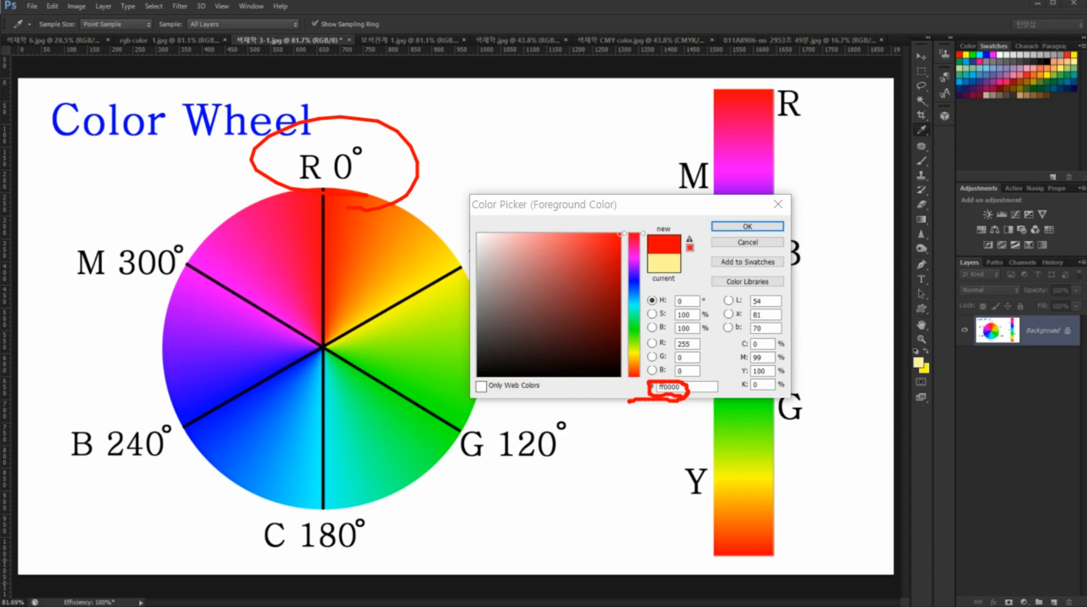
key(Escape)
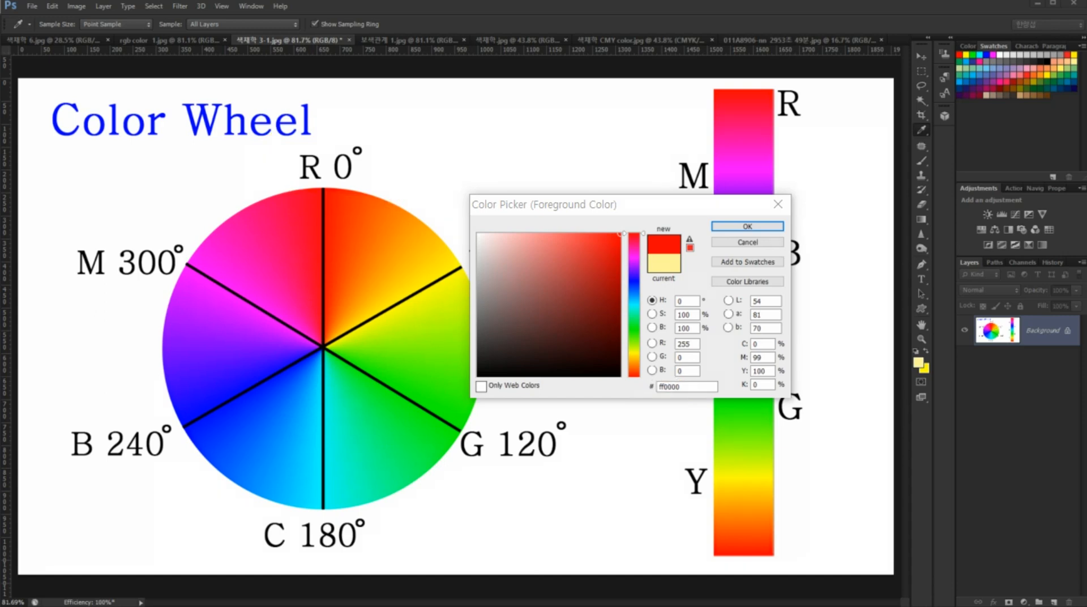
Try the slightly darker red ec0707, point out its hex code, and discard the foreground colour change
click(616, 243)
mouse_move(635, 401)
mouse_down()
mouse_move(693, 377)
mouse_move(661, 402)
mouse_move(620, 372)
mouse_move(723, 396)
mouse_move(679, 395)
mouse_up()
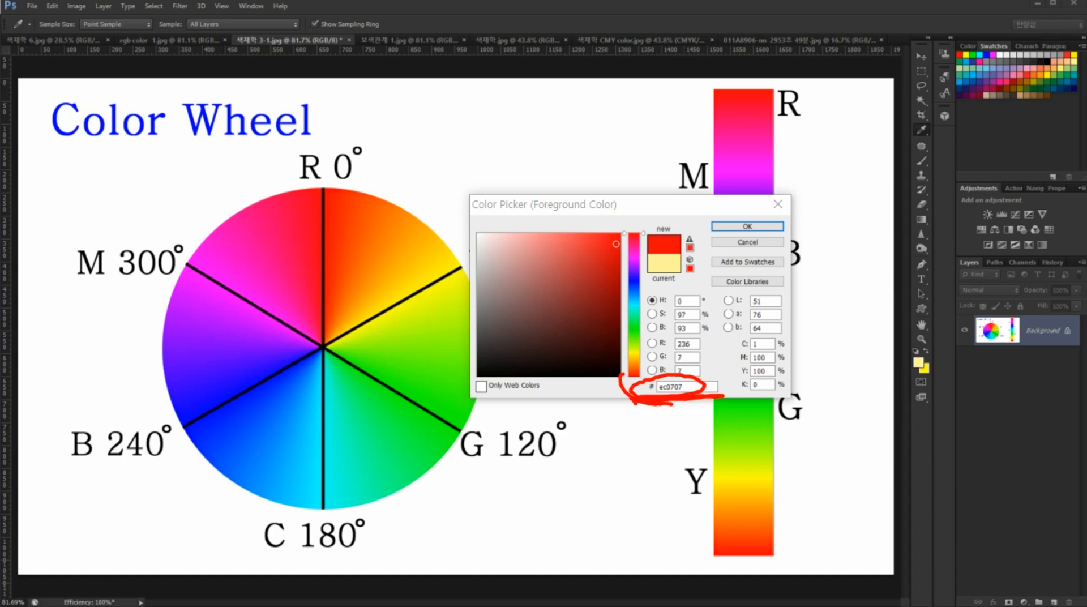
drag(645, 395, 679, 375)
key(Escape)
key(Escape)
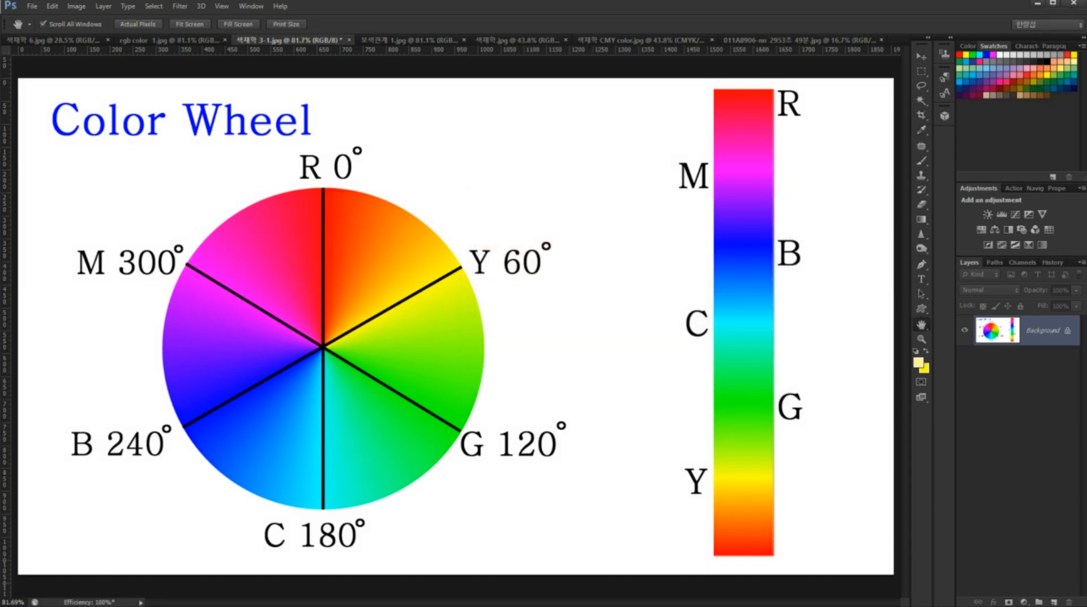
Draw a heart about 513 by 447 px with the Custom Shape tool between the colour wheel and the spectrum bar
click(921, 308)
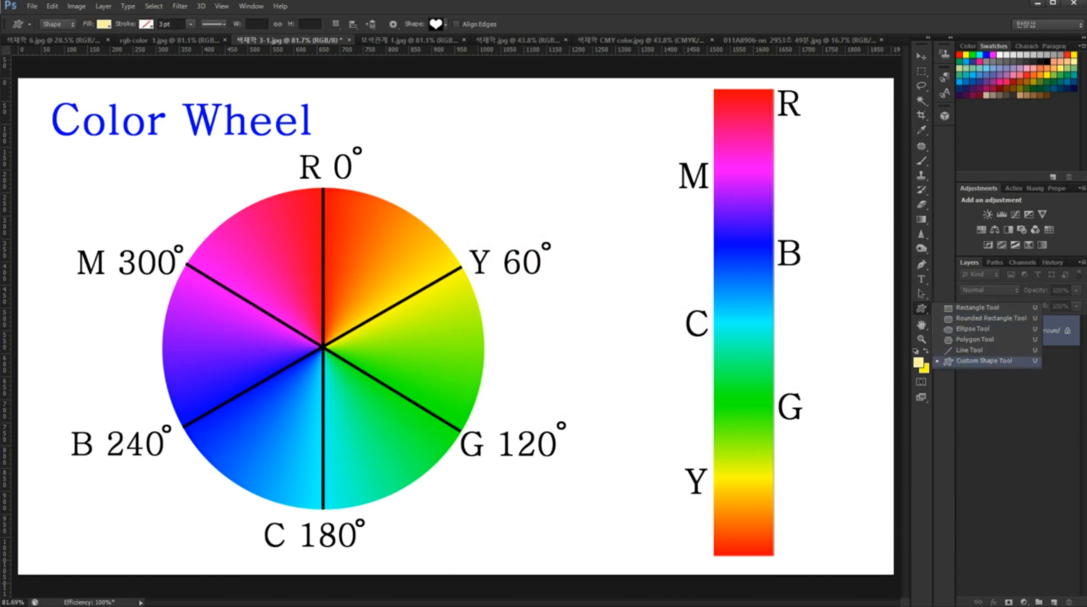
click(445, 24)
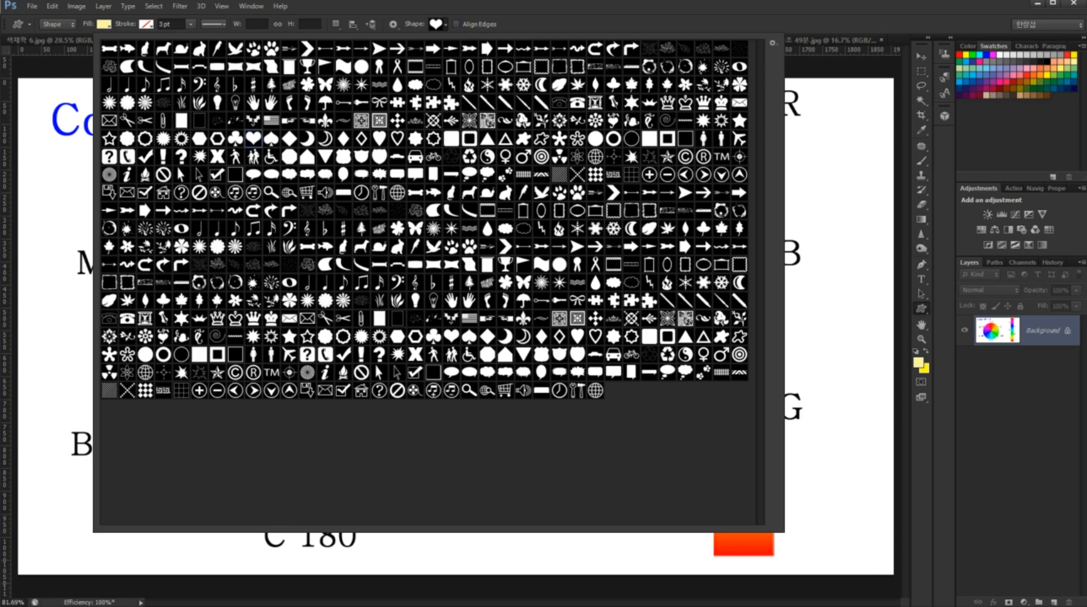
key(Return)
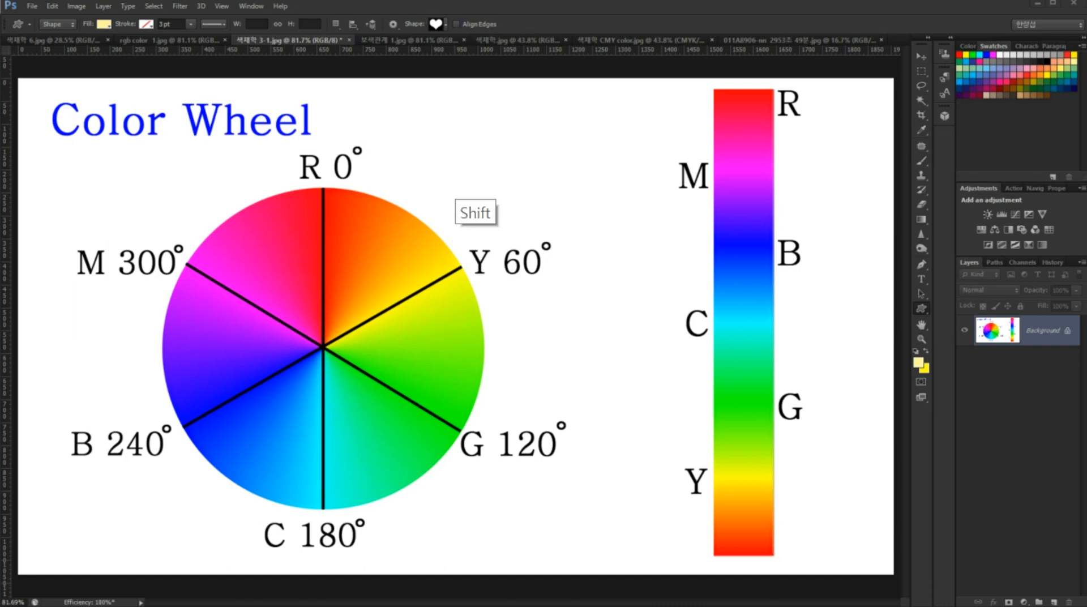
drag(462, 163, 699, 368)
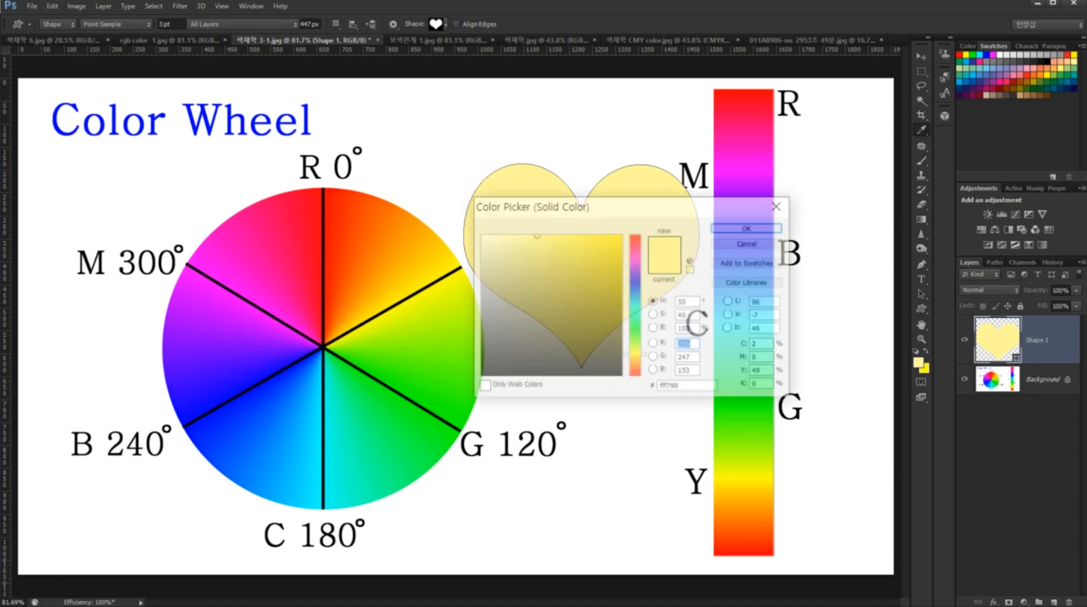
Change the heart shape's solid fill to fully saturated red at the red end of the hue range
click(633, 233)
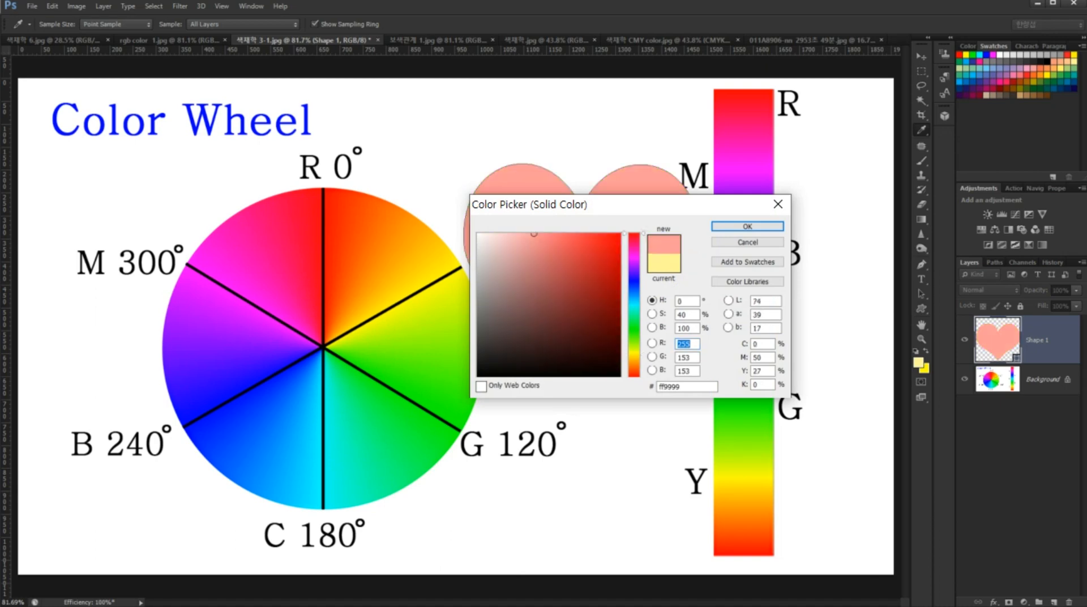
click(620, 234)
key(Return)
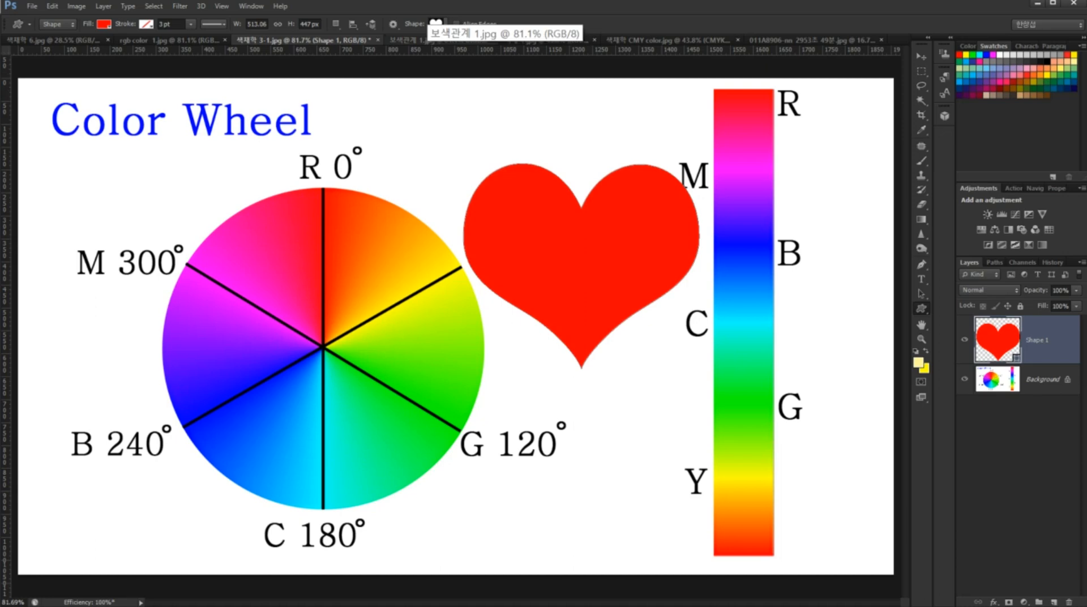
Switch to 보색관계 1.jpg and examine the complementary pairs Cyan–Red, Magenta–Green and Yellow–Blue, marking each pair temporarily
click(415, 38)
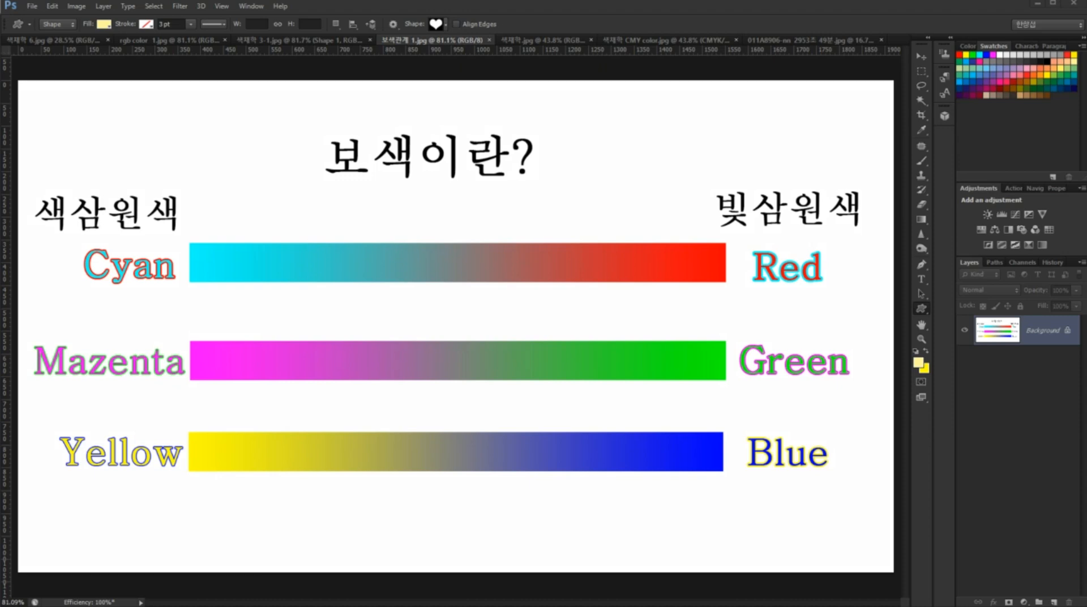
mouse_move(739, 152)
mouse_down()
mouse_move(760, 477)
mouse_move(808, 488)
mouse_move(850, 301)
mouse_move(770, 184)
mouse_up()
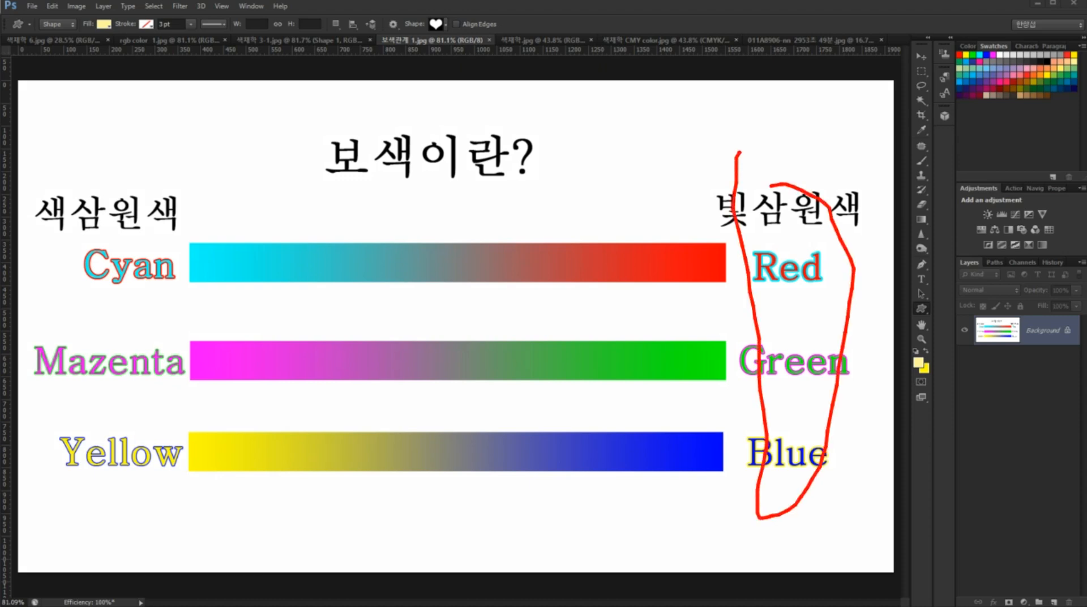
mouse_move(73, 164)
mouse_down()
mouse_move(150, 280)
mouse_move(119, 134)
mouse_up()
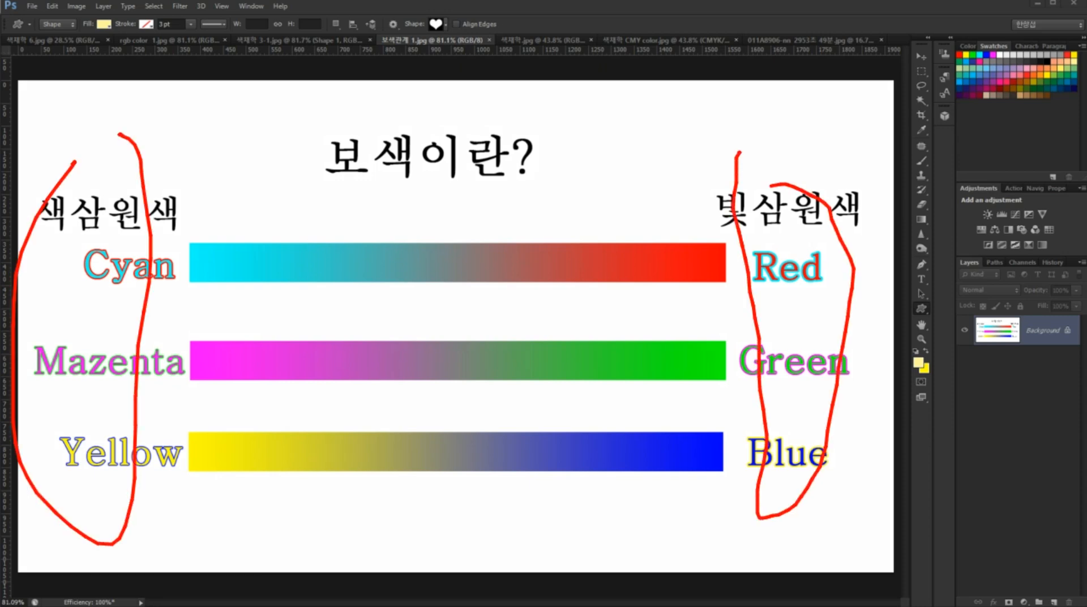
mouse_move(282, 223)
mouse_down()
mouse_move(487, 224)
mouse_move(448, 244)
mouse_up()
drag(305, 207, 310, 245)
drag(305, 296, 300, 339)
mouse_move(289, 320)
mouse_down()
mouse_move(319, 321)
mouse_move(526, 319)
mouse_up()
mouse_move(508, 300)
mouse_down()
mouse_move(528, 319)
mouse_move(504, 340)
mouse_up()
mouse_move(306, 384)
mouse_down()
mouse_move(290, 396)
mouse_move(321, 424)
mouse_up()
drag(309, 407, 576, 407)
drag(576, 409, 547, 428)
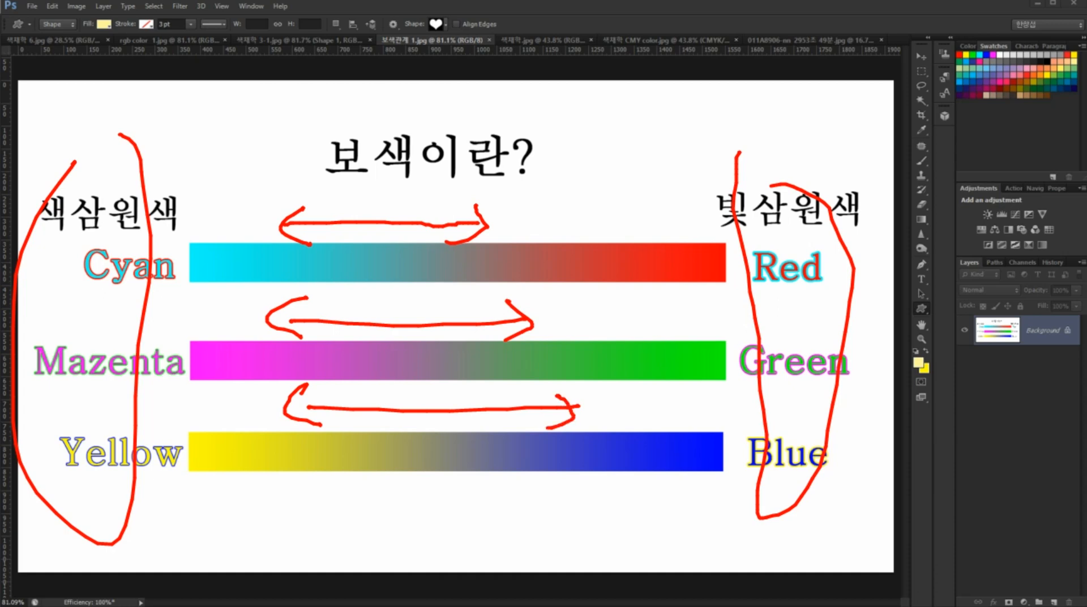
key(Escape)
Open the Color Balance adjustment on the chart, compare its sliders with the colour pairs, and close it without changes
click(75, 5)
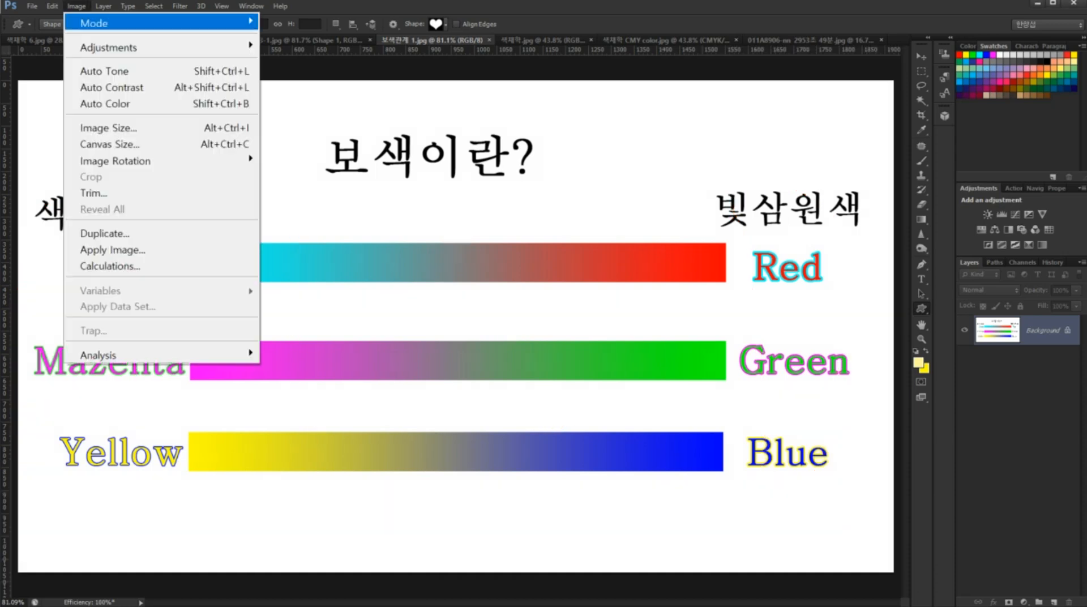
mouse_move(114, 47)
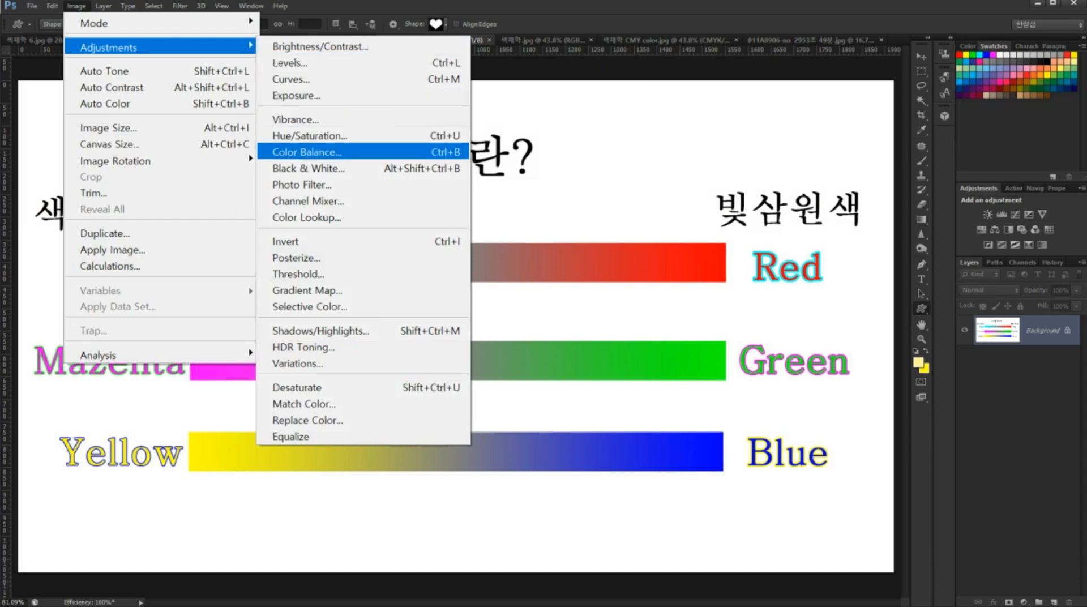
click(306, 151)
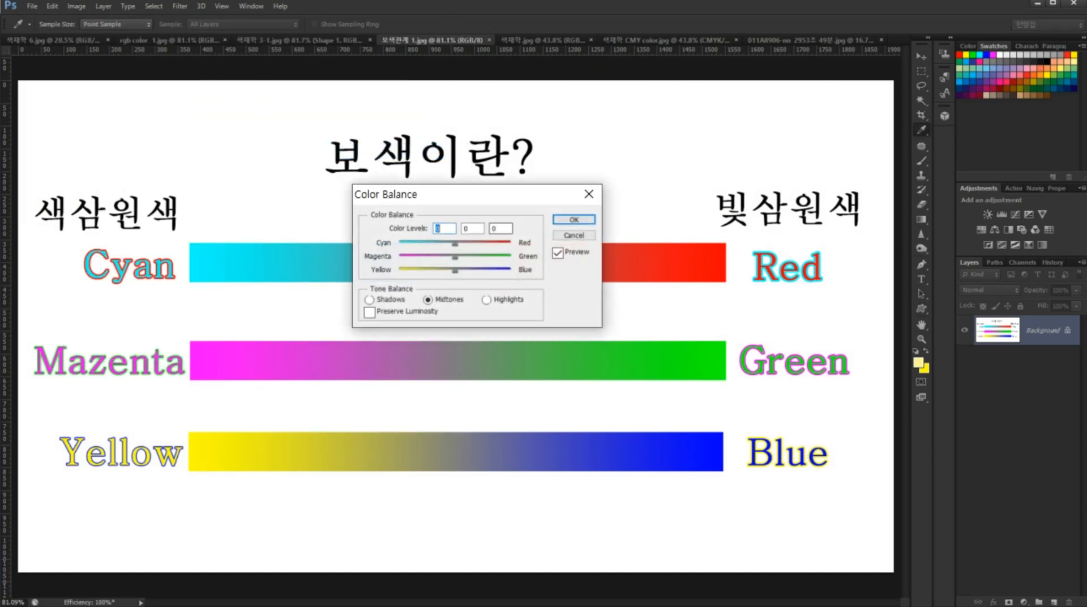
drag(495, 201, 471, 115)
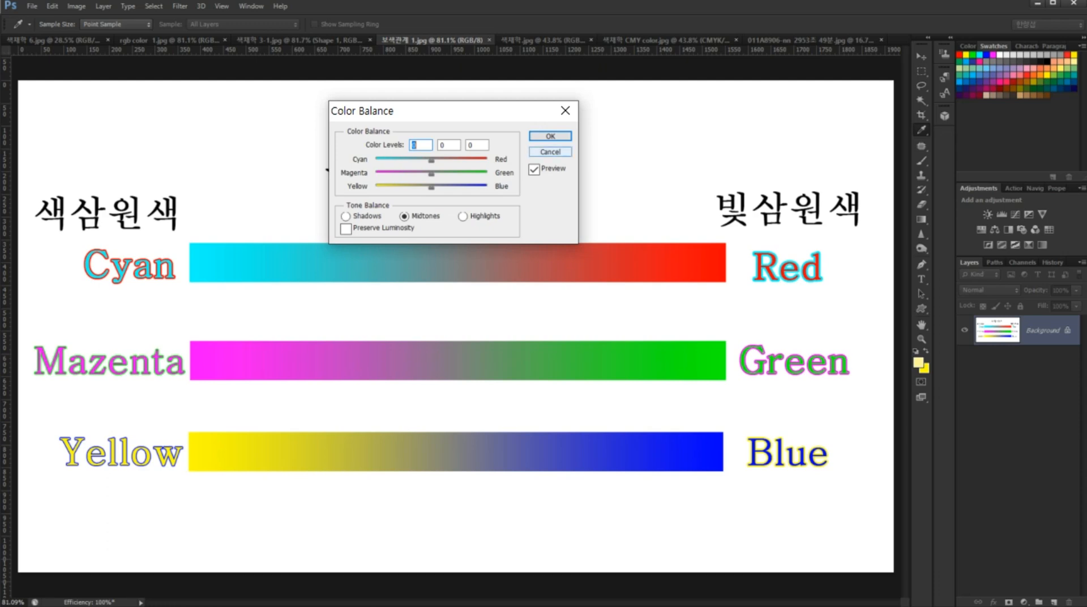
click(549, 152)
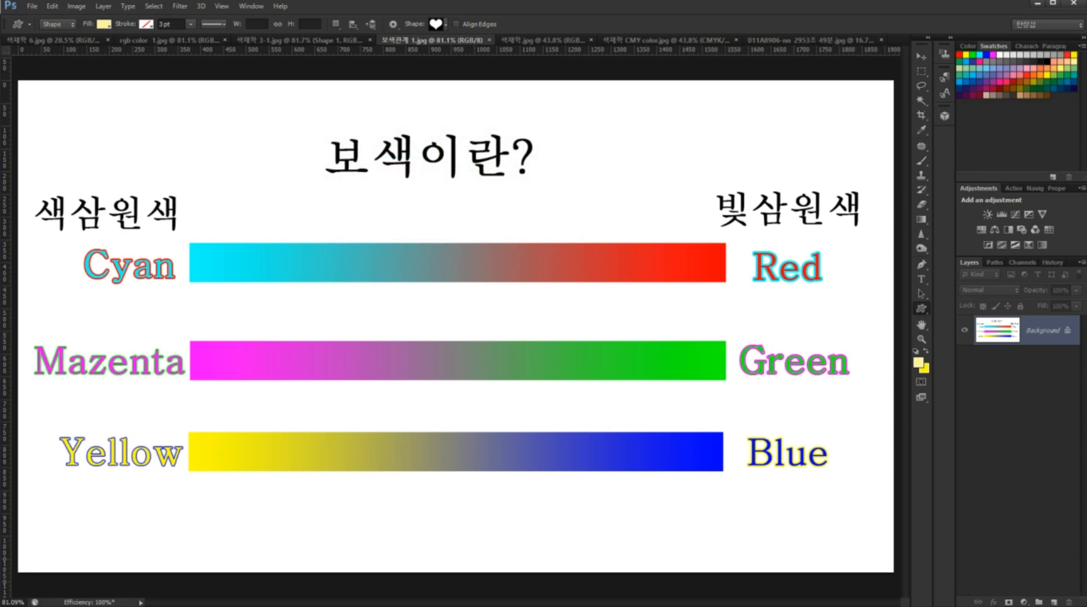
Switch to the sunset silhouette photo and examine the sky on both sides of the bright sun trail
click(819, 40)
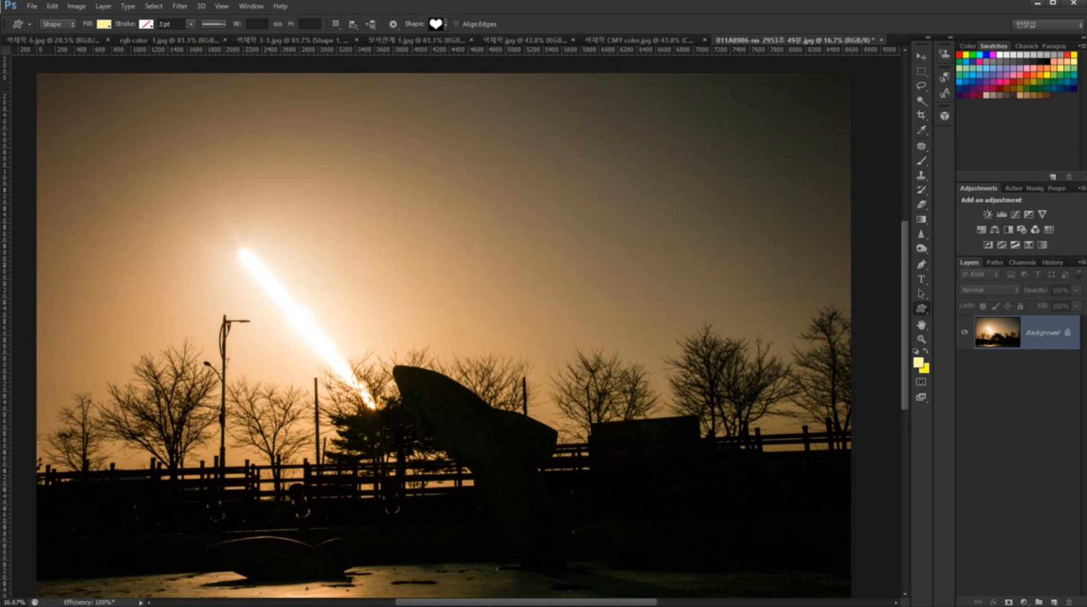
mouse_move(310, 230)
mouse_down()
mouse_move(429, 310)
mouse_move(496, 380)
mouse_up()
drag(95, 383, 308, 161)
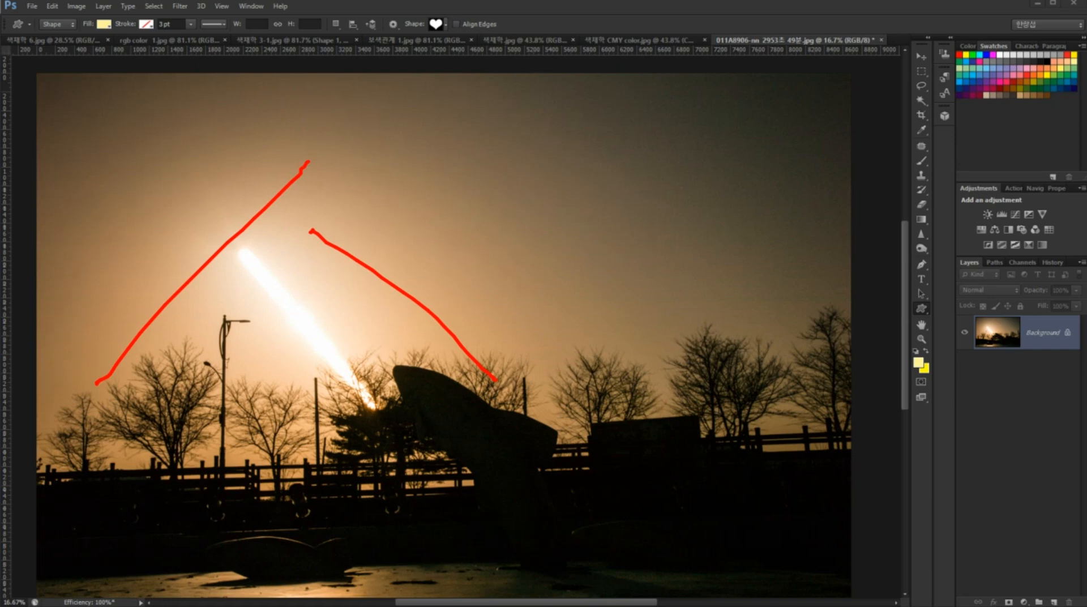
key(Escape)
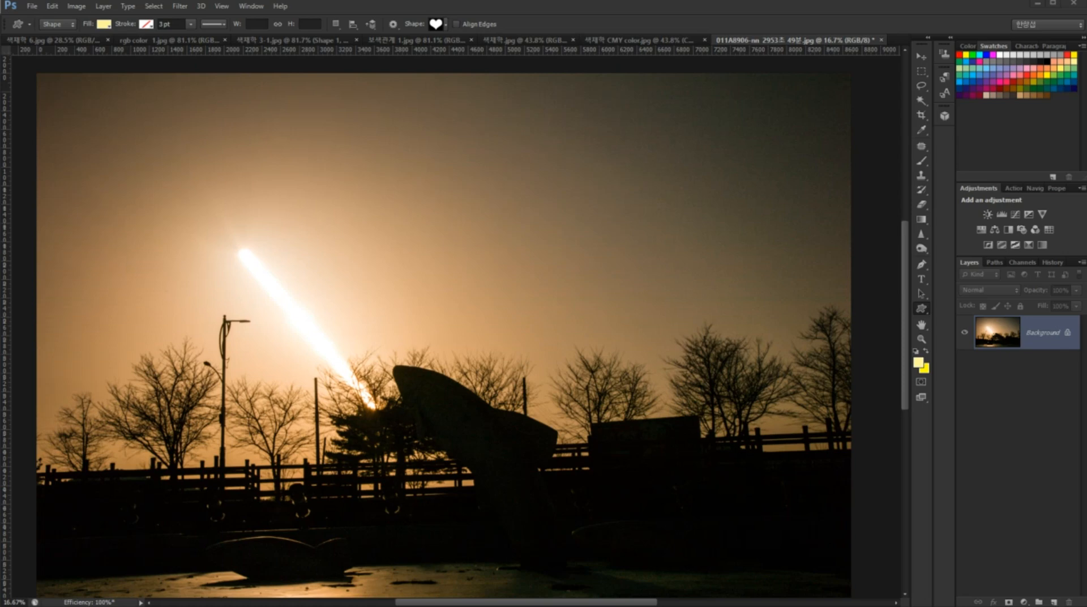
Try a Hue/Saturation adjustment on the sunset photo with Saturation +44 and the hue shifted to red, and discard it
click(76, 6)
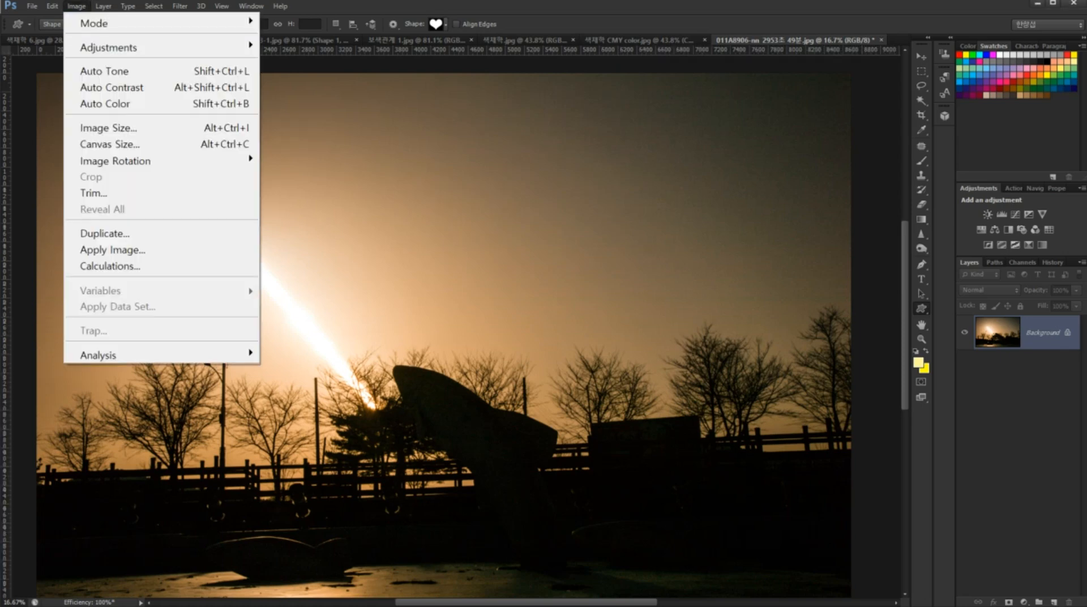
mouse_move(161, 47)
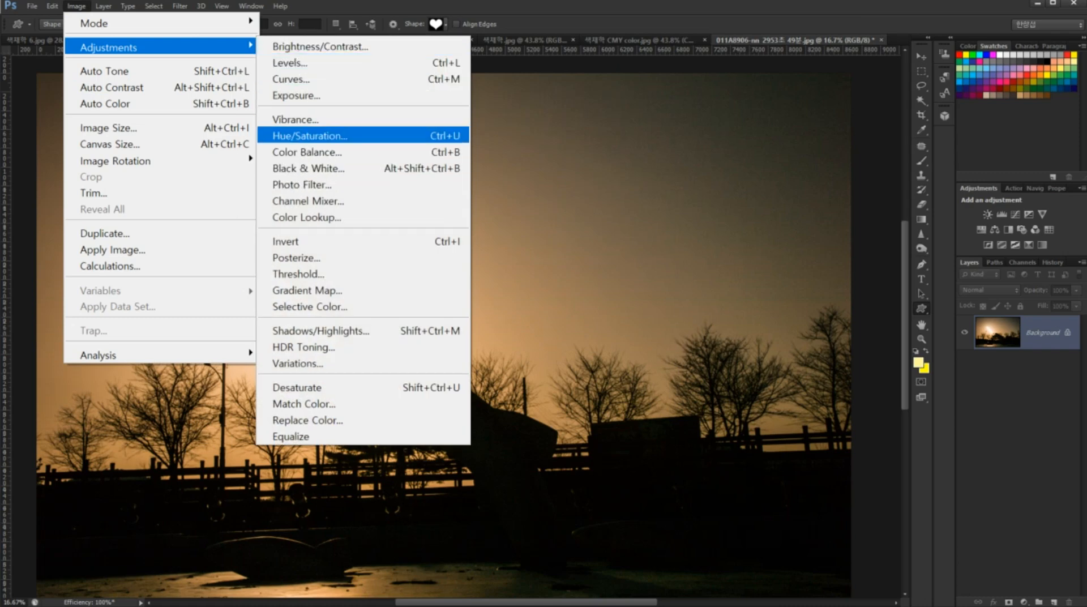
key(Return)
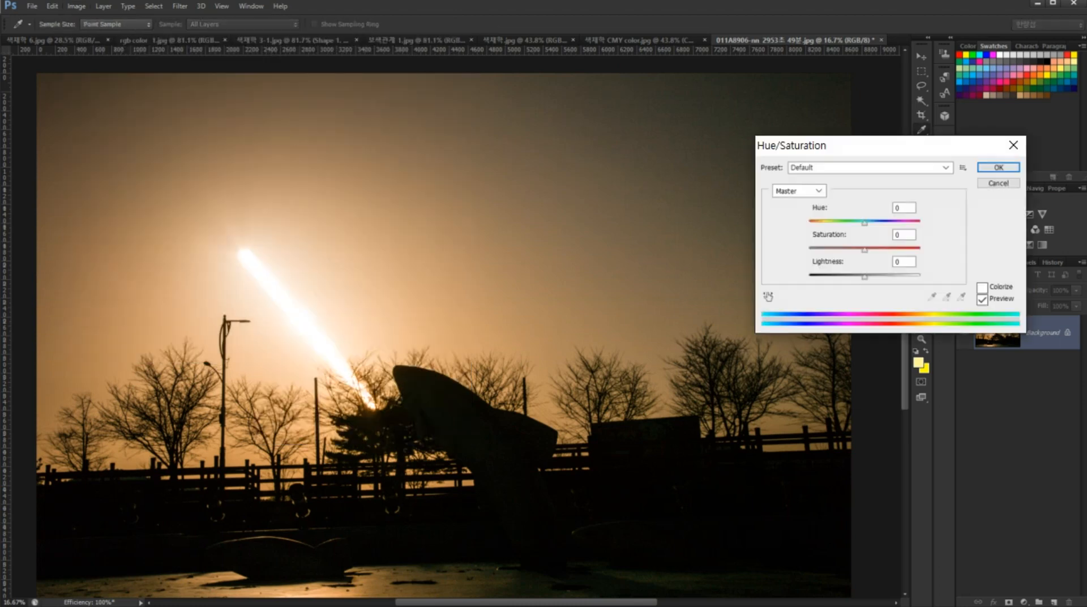
drag(864, 250, 890, 250)
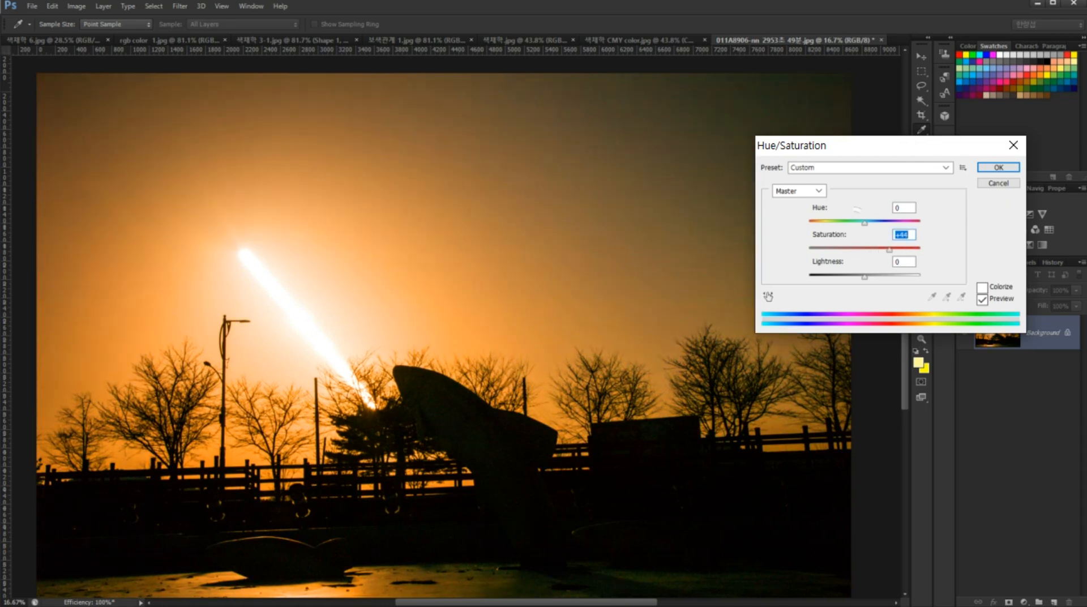
drag(864, 222, 843, 222)
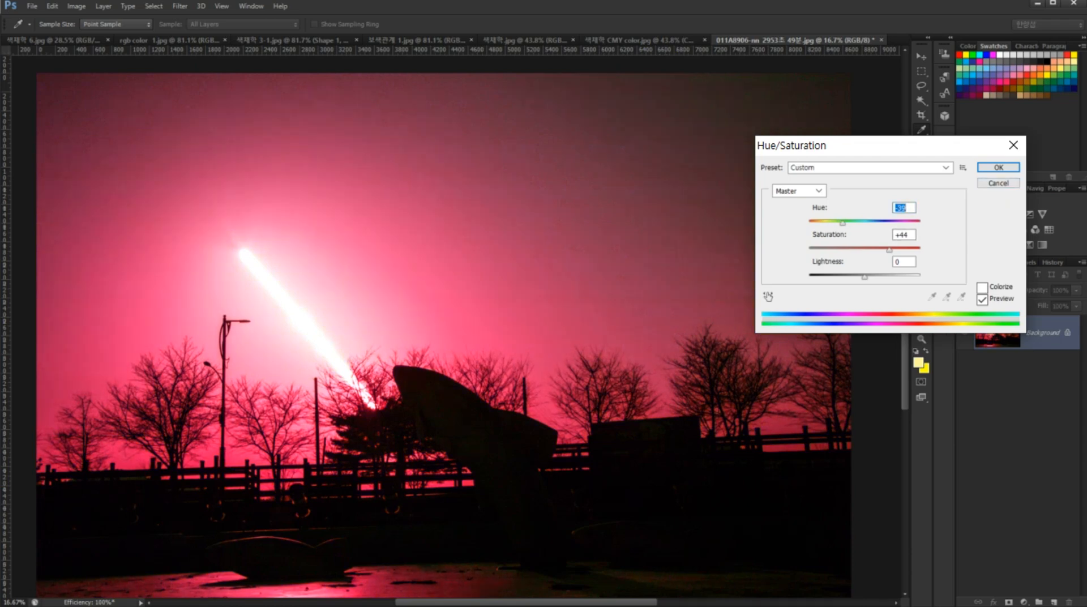
drag(842, 223, 846, 222)
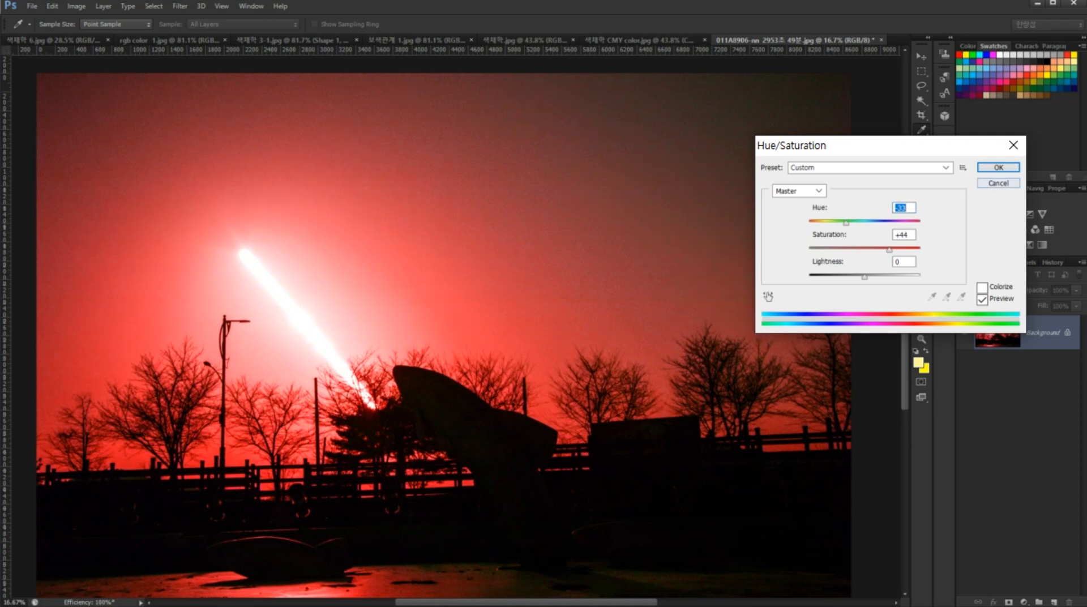
key(Escape)
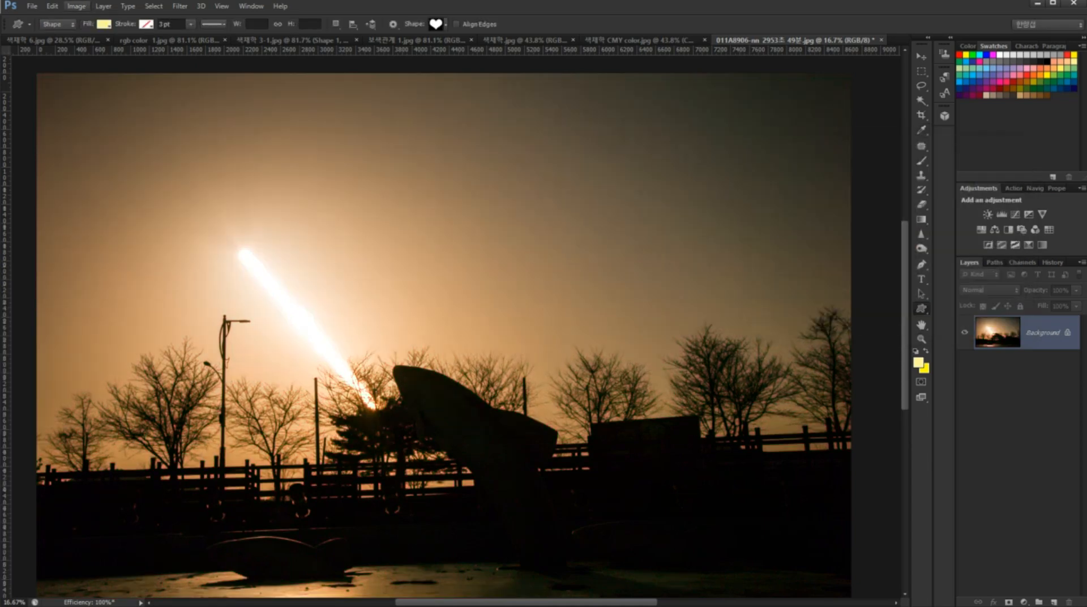
Open Color Balance on the sunset photo and push the midtones to Red +100
key(alt+i)
key(Down)
key(Right)
key(Down)
key(Down)
key(Down)
key(Down)
key(Down)
key(Down)
key(Down)
key(Up)
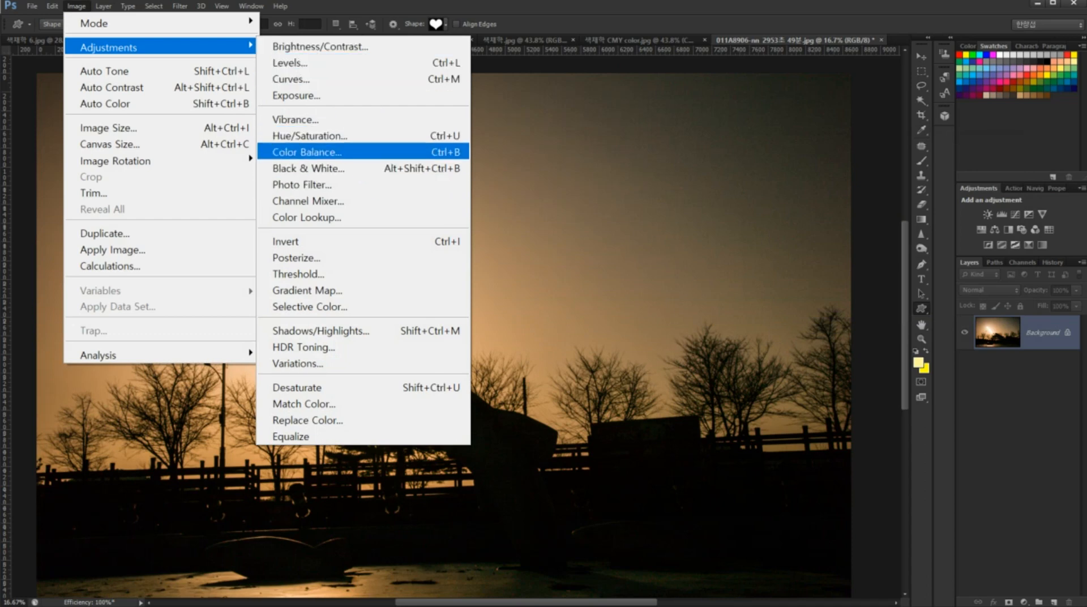
key(Return)
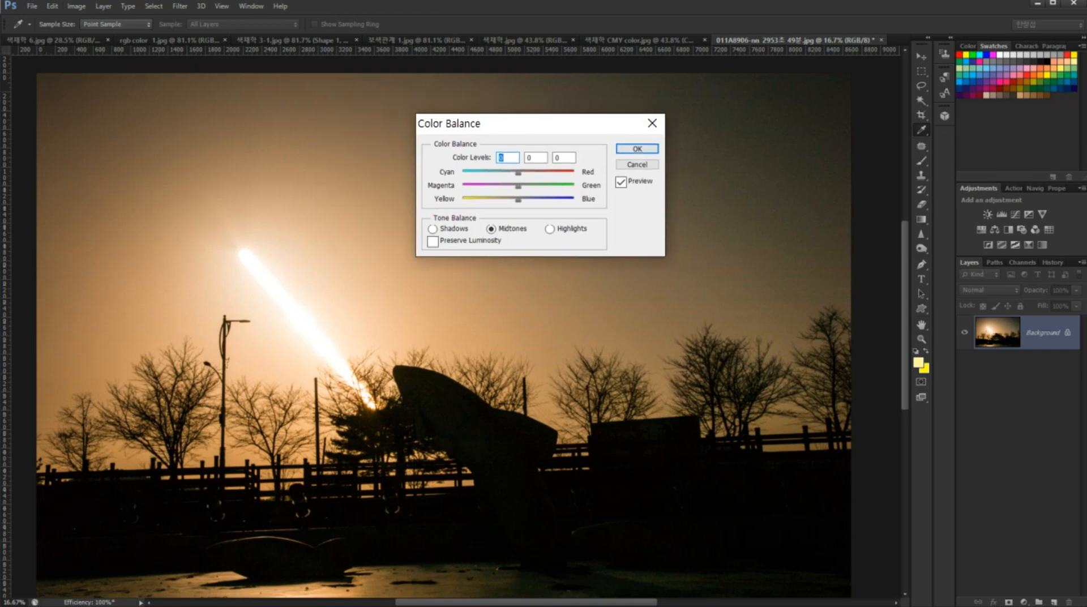
drag(518, 173, 573, 173)
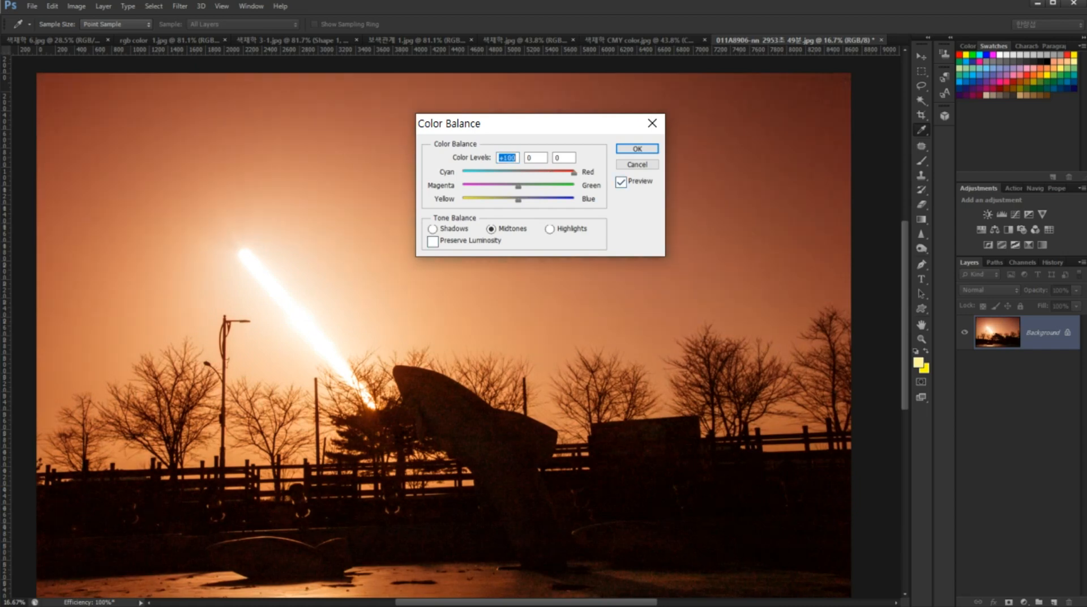
Shift the midtones toward magenta, first to -45 and then to -67, temporarily marking the Red and Magenta settings
drag(518, 186, 492, 186)
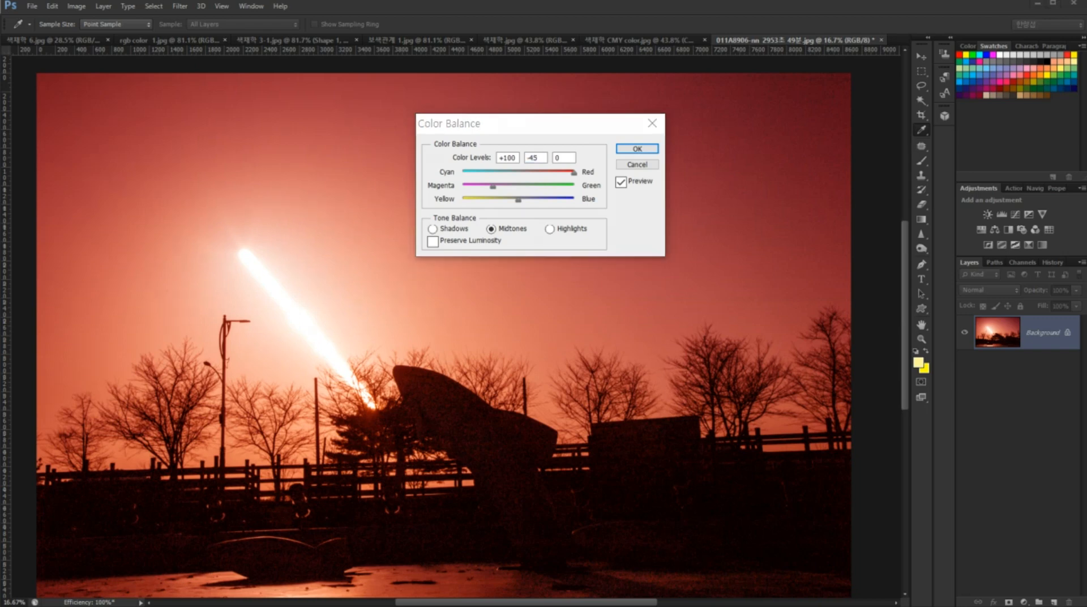
drag(490, 191, 482, 195)
mouse_move(534, 164)
mouse_down()
mouse_move(525, 161)
mouse_move(541, 156)
mouse_move(537, 169)
mouse_move(496, 156)
mouse_move(514, 152)
mouse_up()
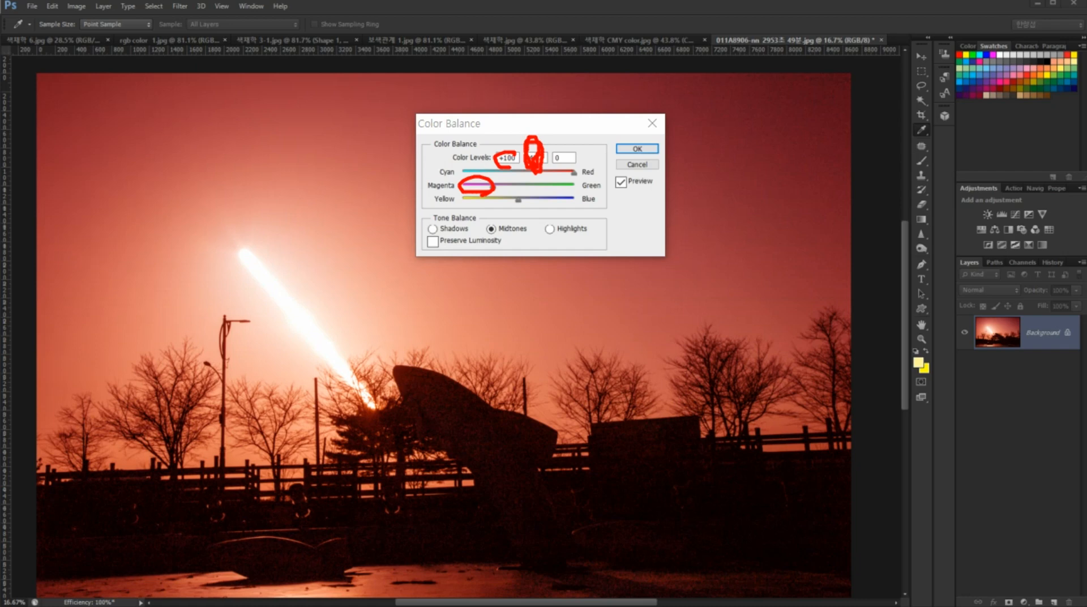
key(Escape)
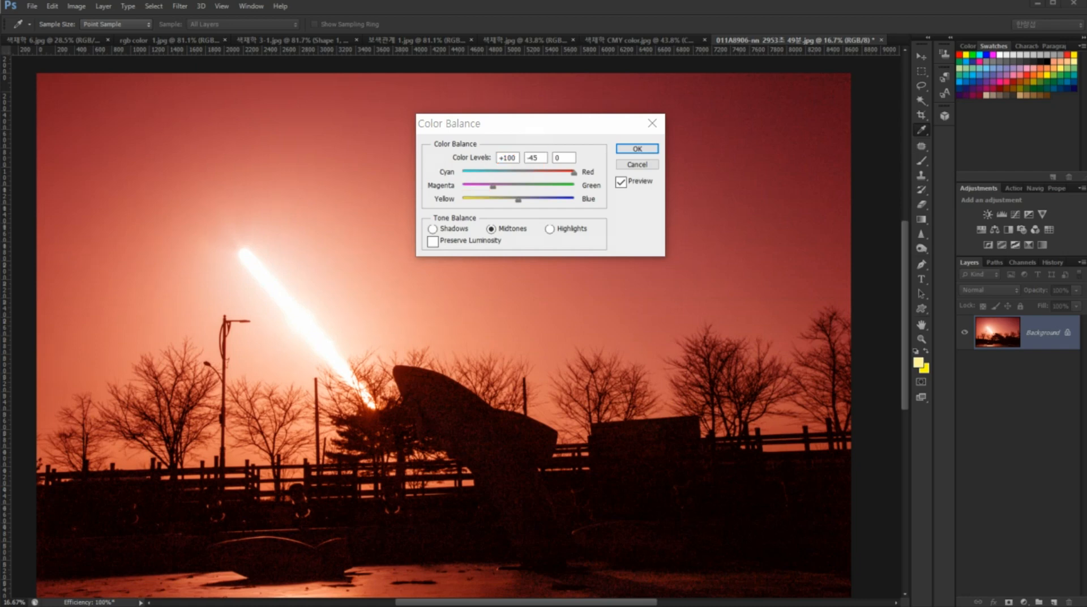
drag(493, 186, 480, 186)
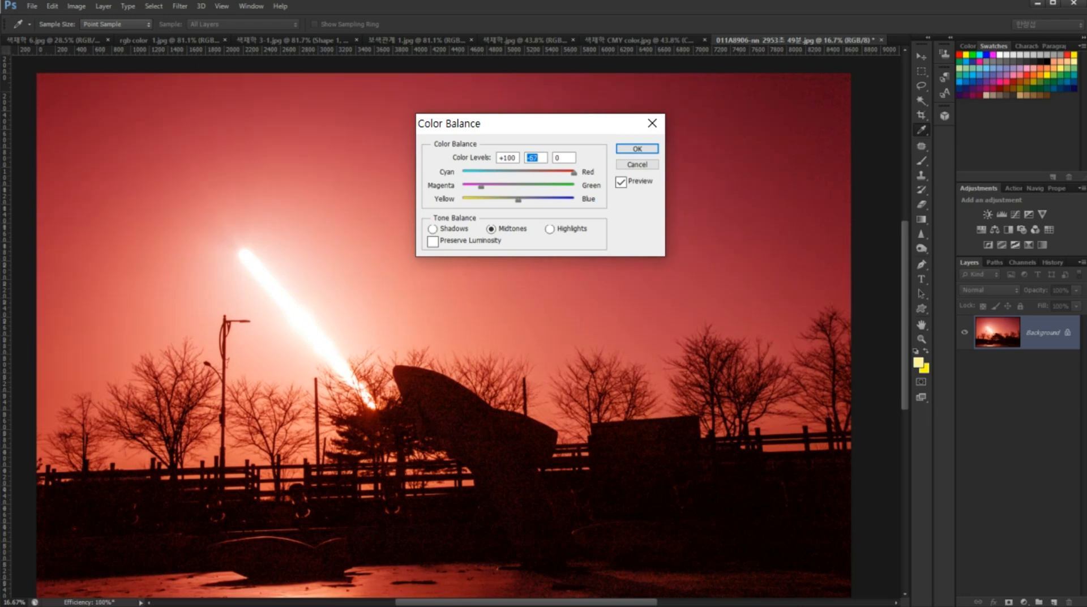
Compare the sunset photo with and without the Color Balance preview, moving the dialog clear of the sky
drag(552, 124, 592, 206)
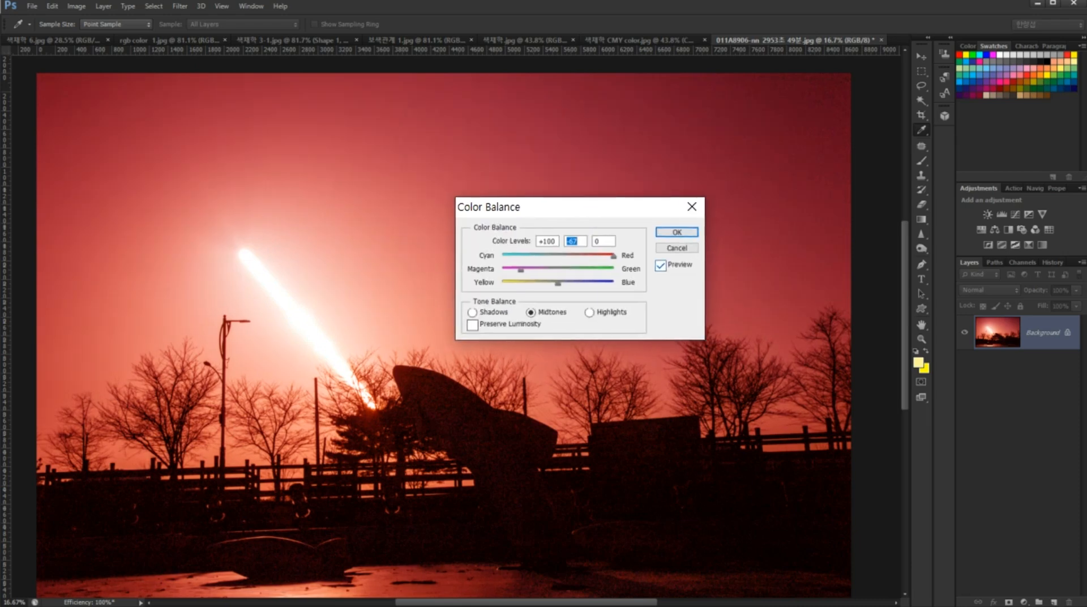
click(660, 265)
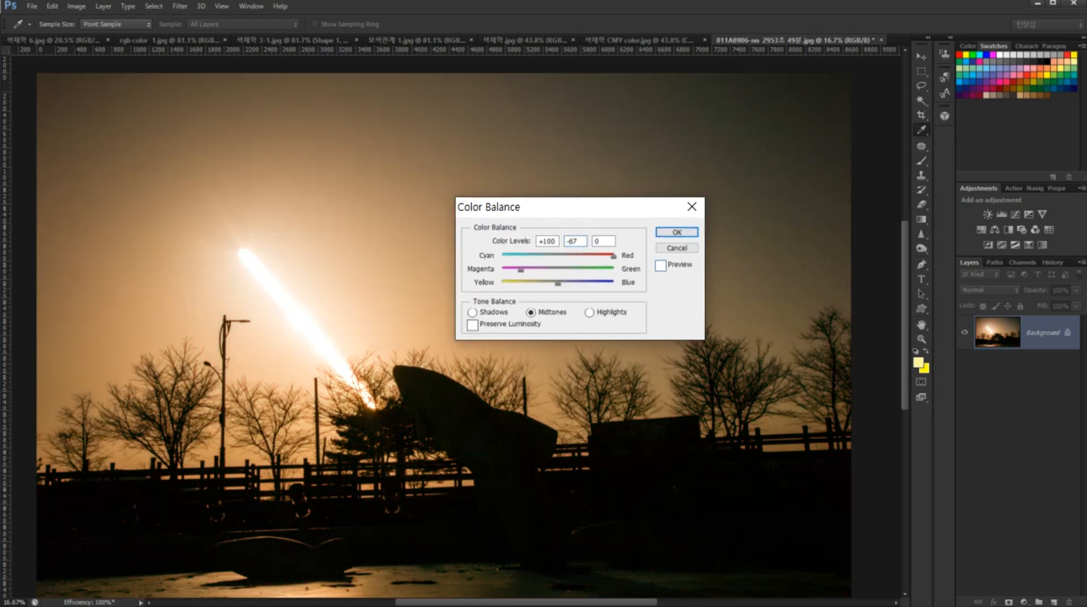
click(660, 265)
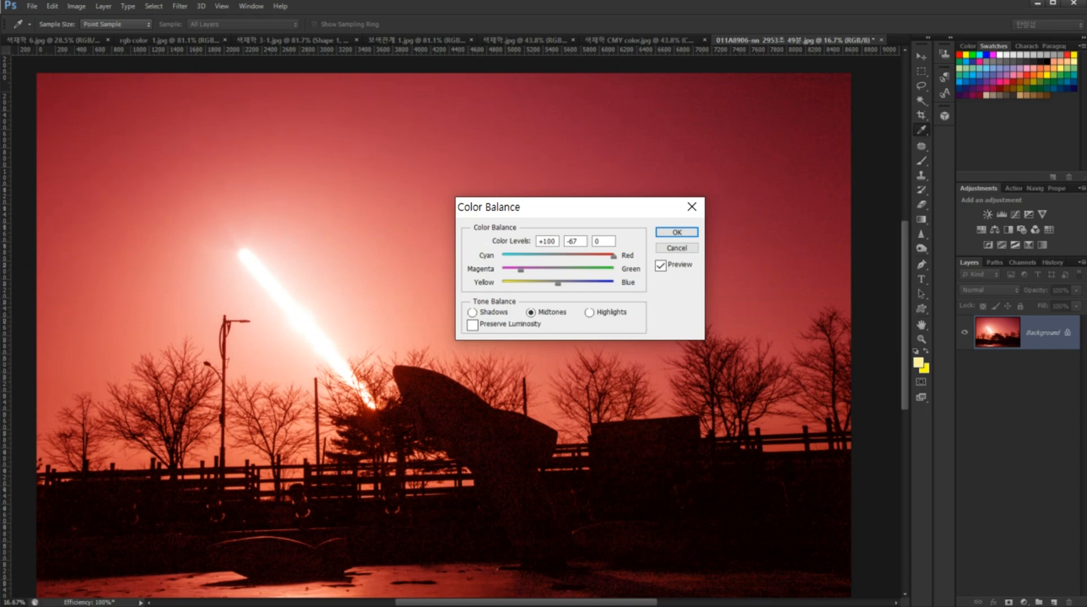
drag(578, 207, 480, 144)
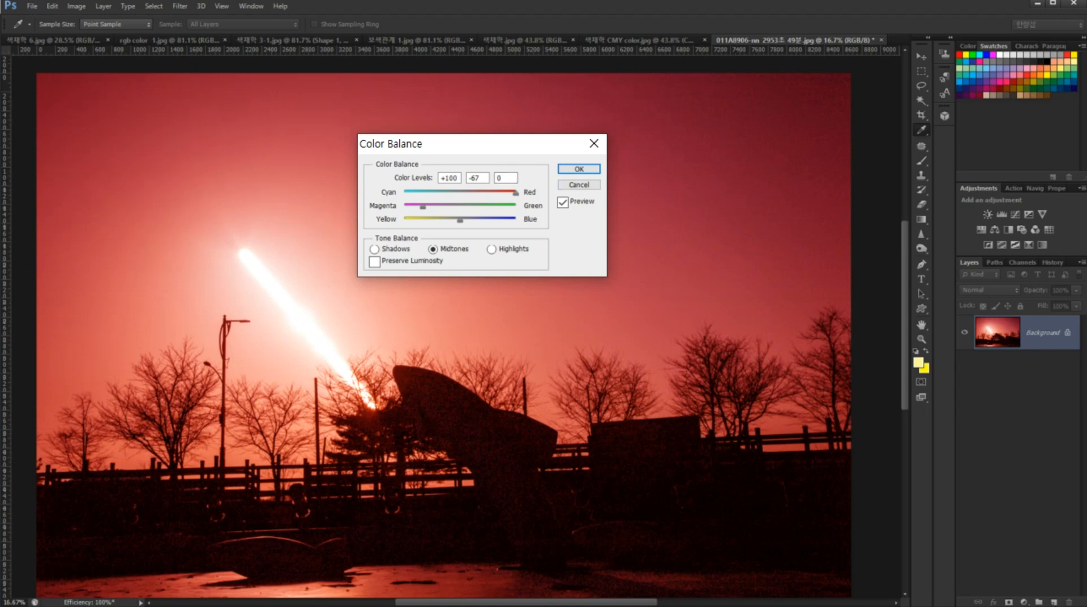
Apply the Color Balance adjustment to the sunset photo and undo it
key(Return)
key(u)
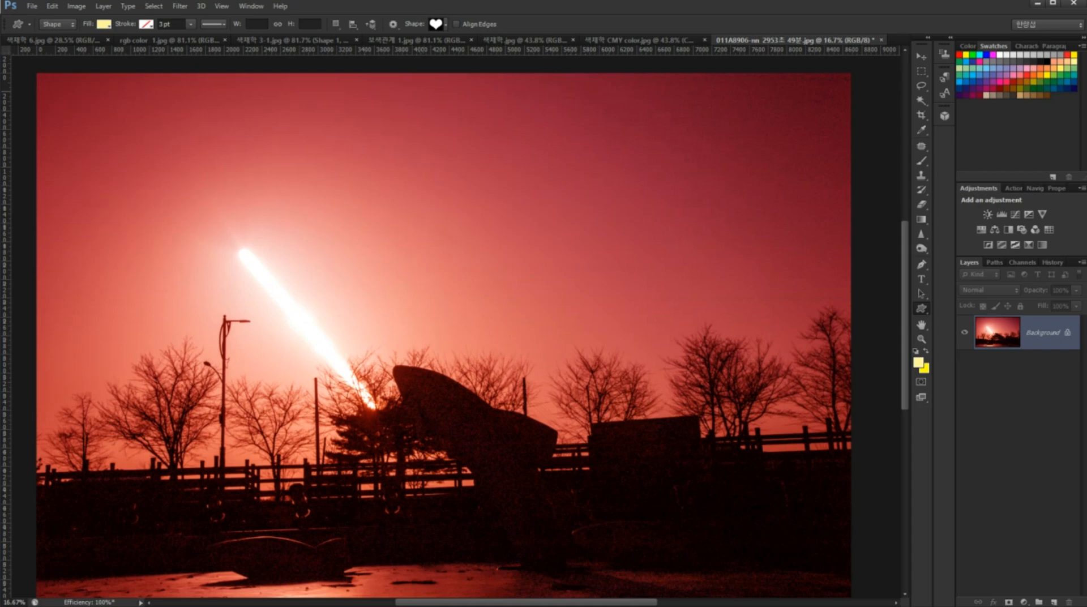
key(ctrl+z)
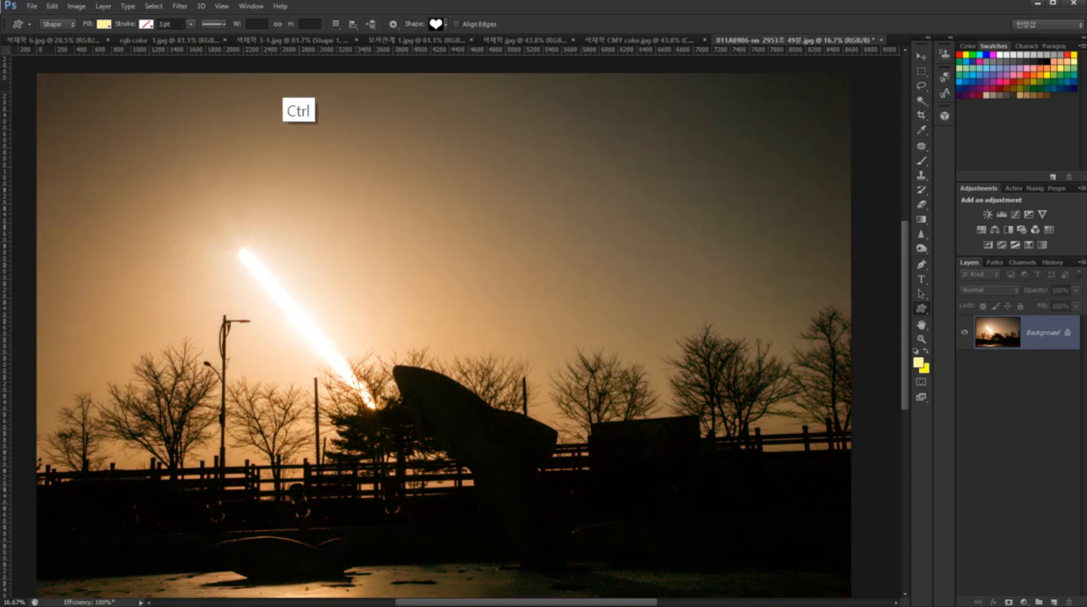
Try a Color Balance adjustment on the sunset photo with the midtones at Blue +51, and discard it
click(76, 6)
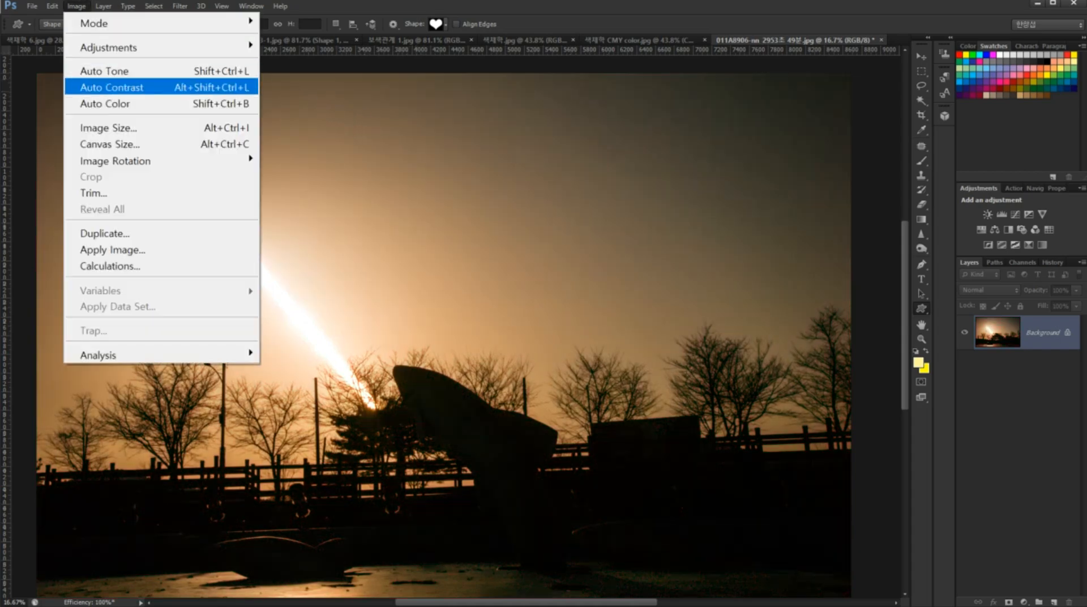
mouse_move(113, 47)
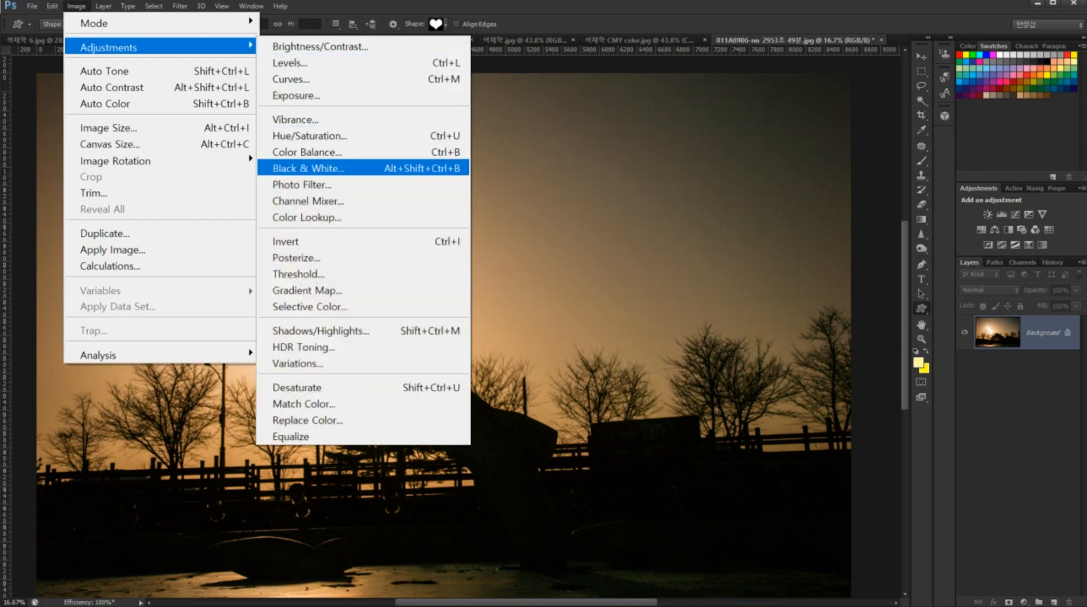
click(307, 151)
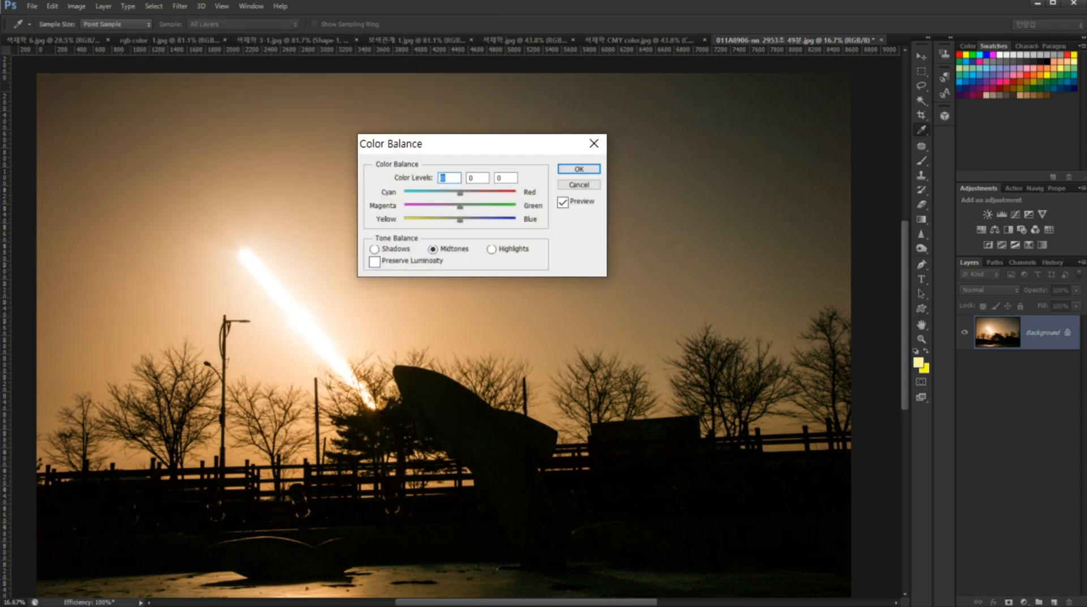
drag(459, 220, 488, 220)
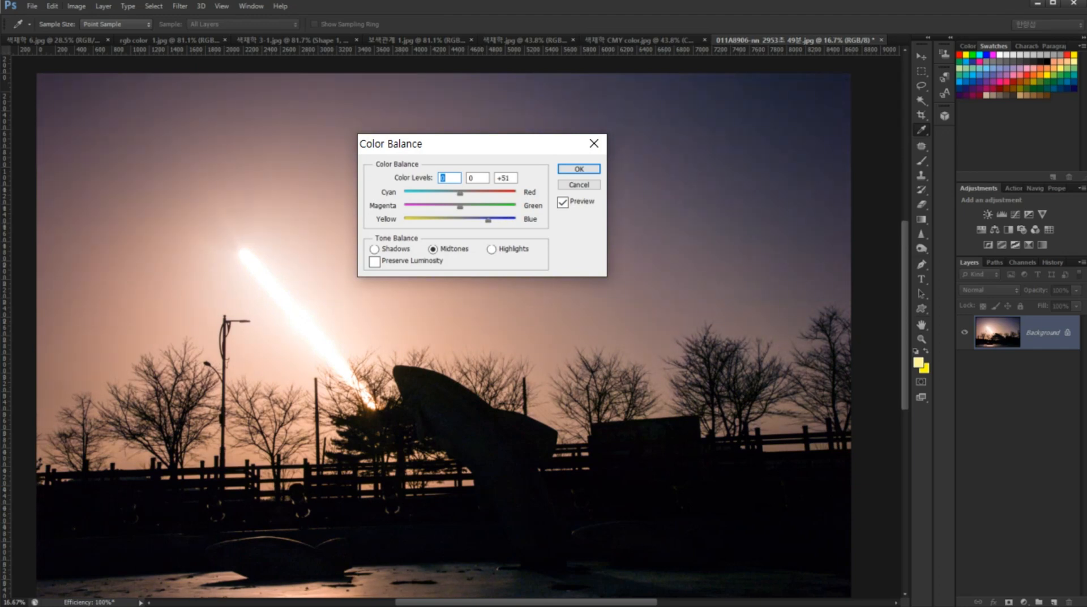
click(504, 177)
click(579, 184)
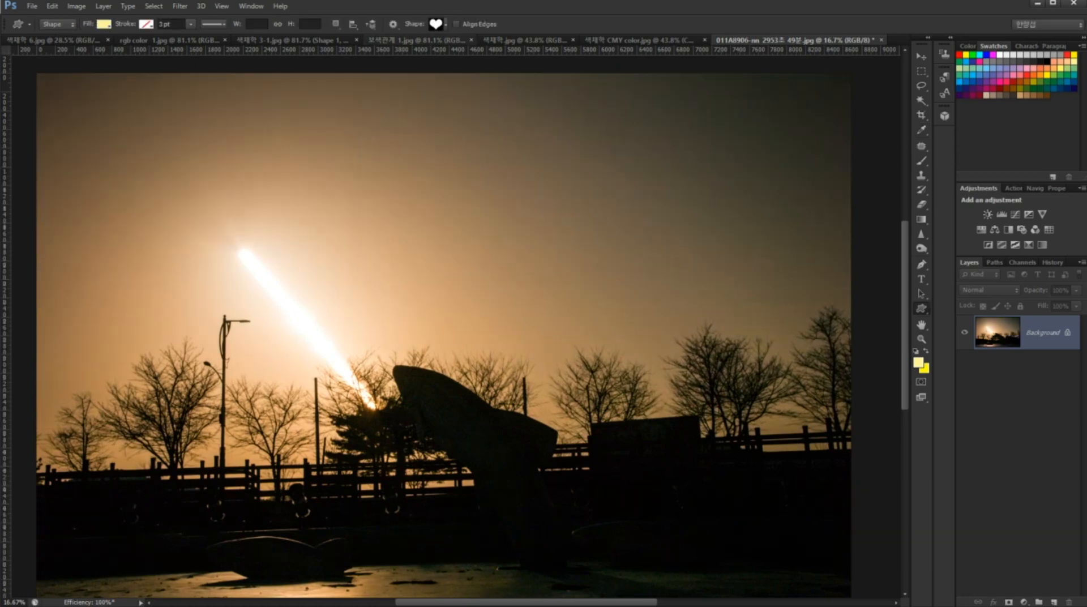
Revisit the complementary colour chart, switch to 색채학.jpg, and check which colour mode that image uses
click(419, 39)
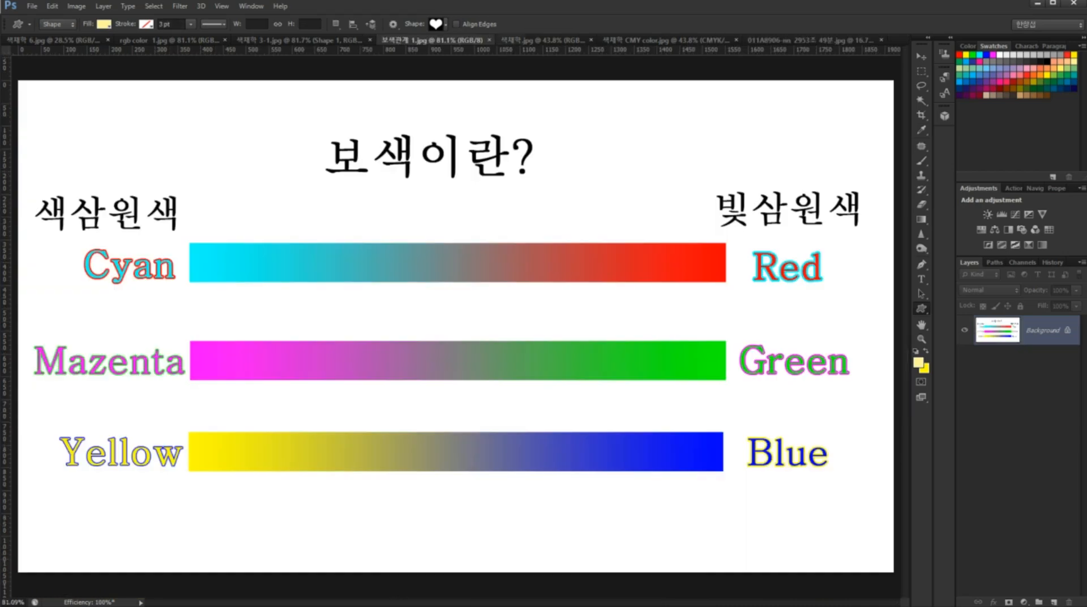
click(540, 40)
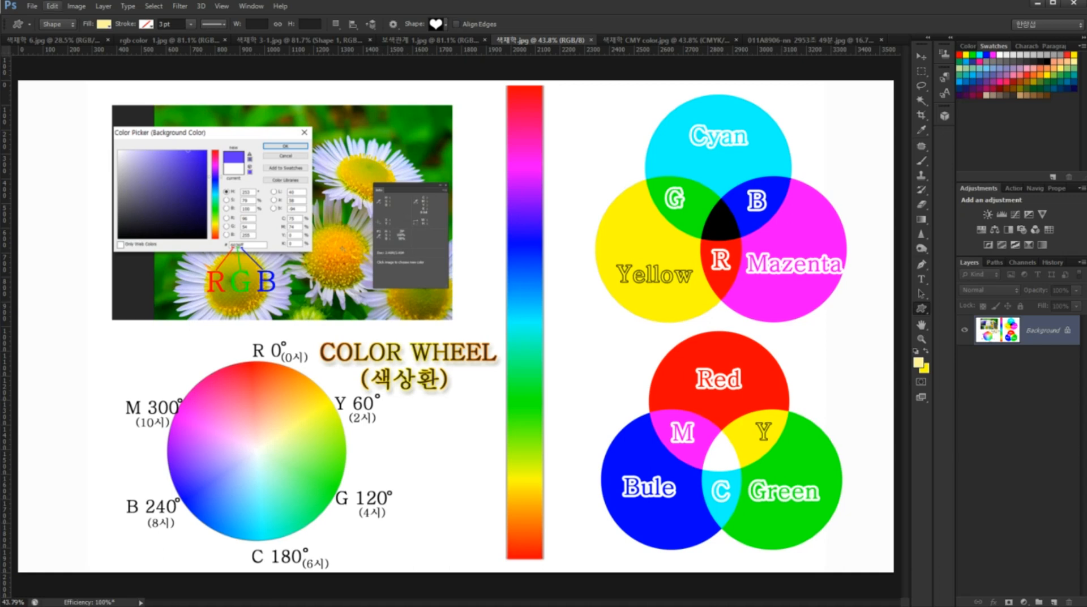
click(77, 6)
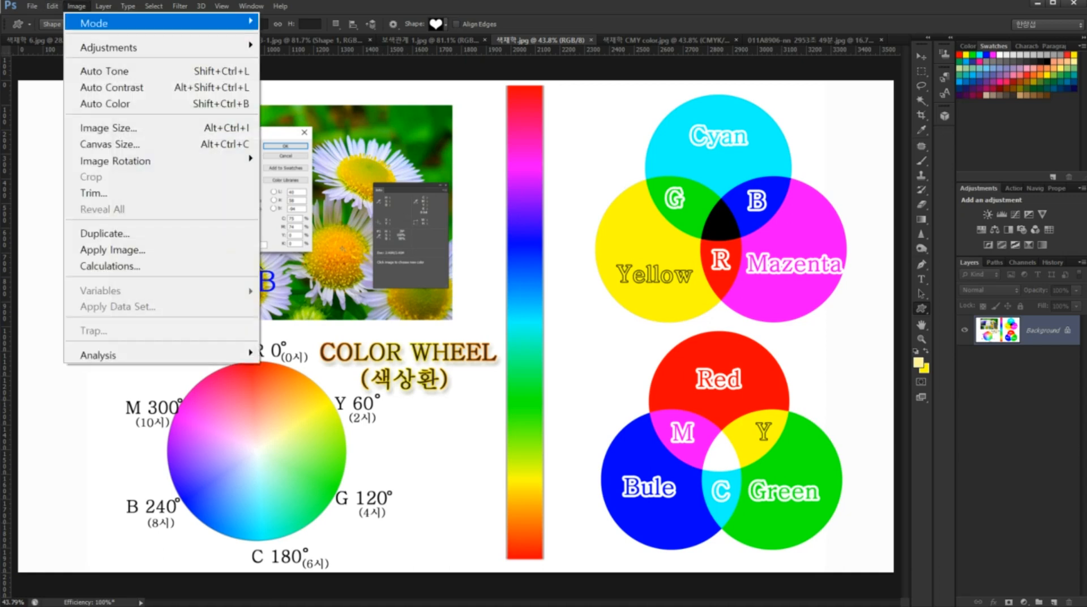
mouse_move(113, 23)
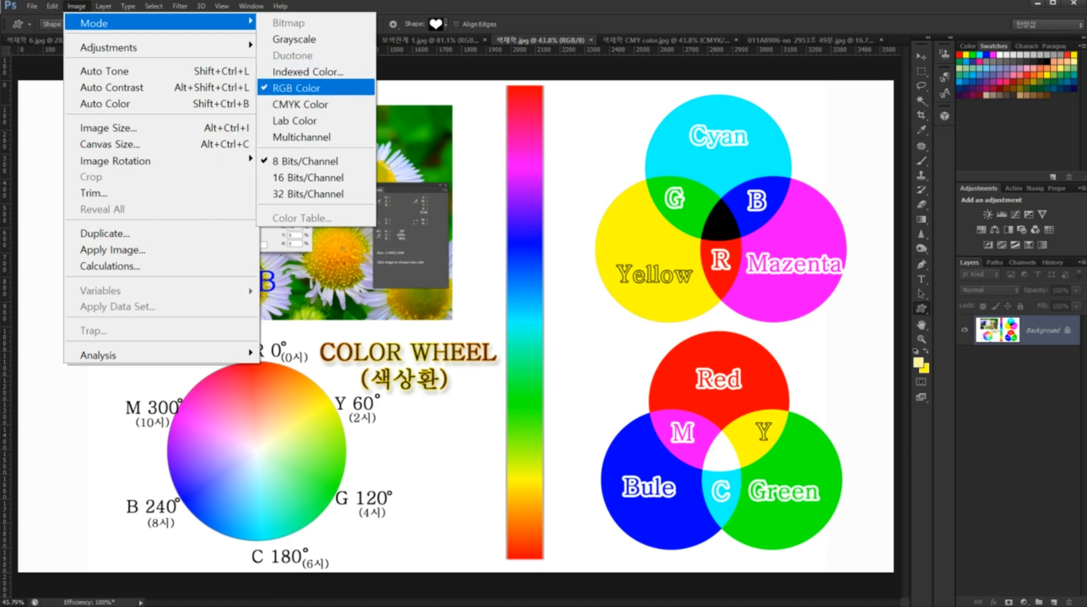
key(Escape)
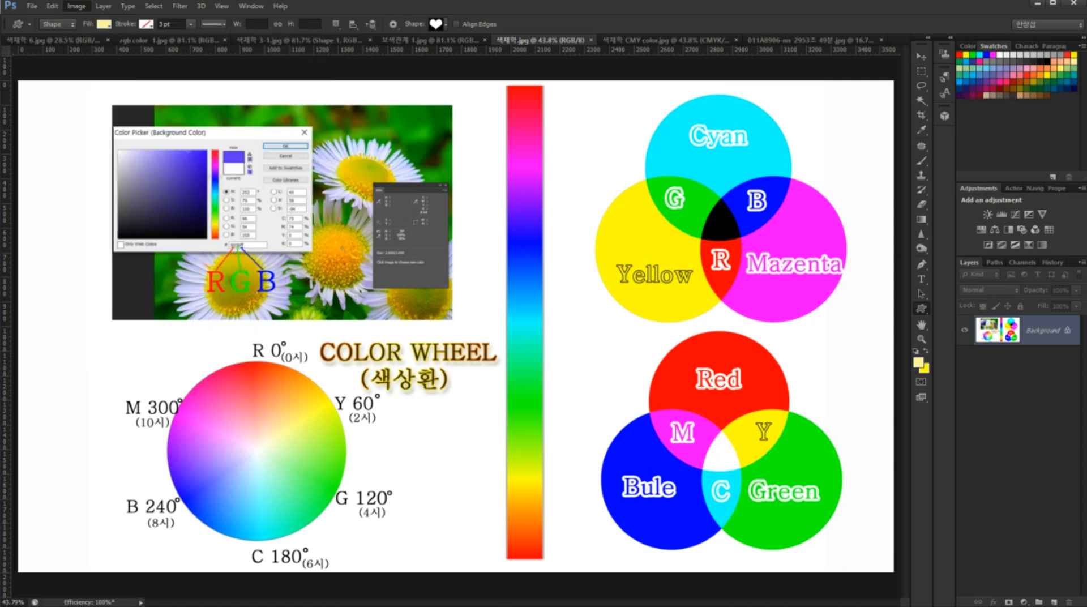
Compare the colours of the CMYK version 색채학 CMY color.jpg with the RGB version 색채학.jpg, ending on the RGB version
click(666, 40)
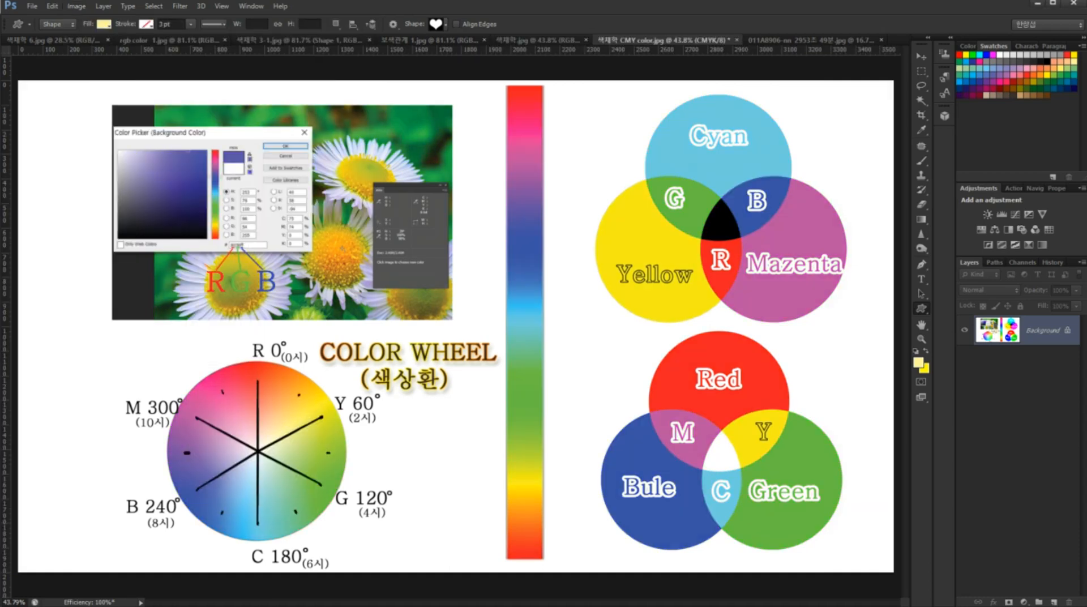
click(541, 40)
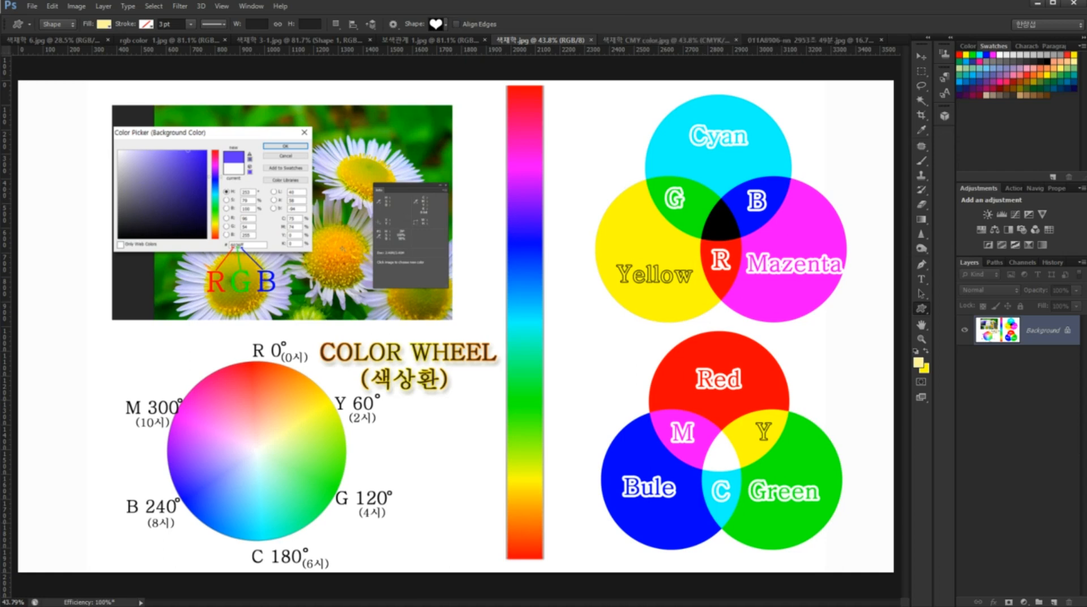
click(655, 40)
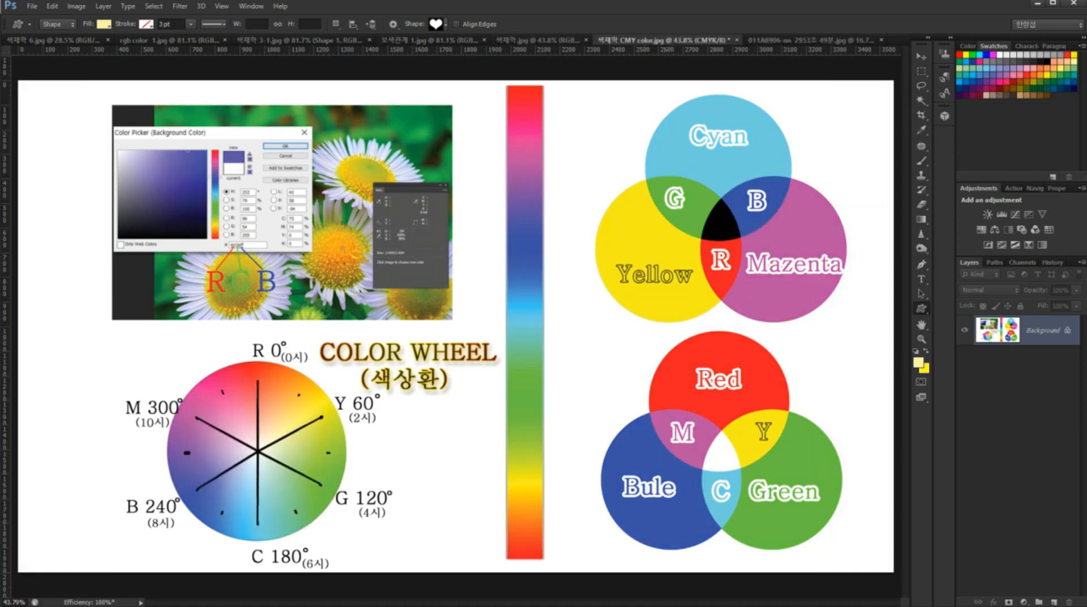
click(538, 40)
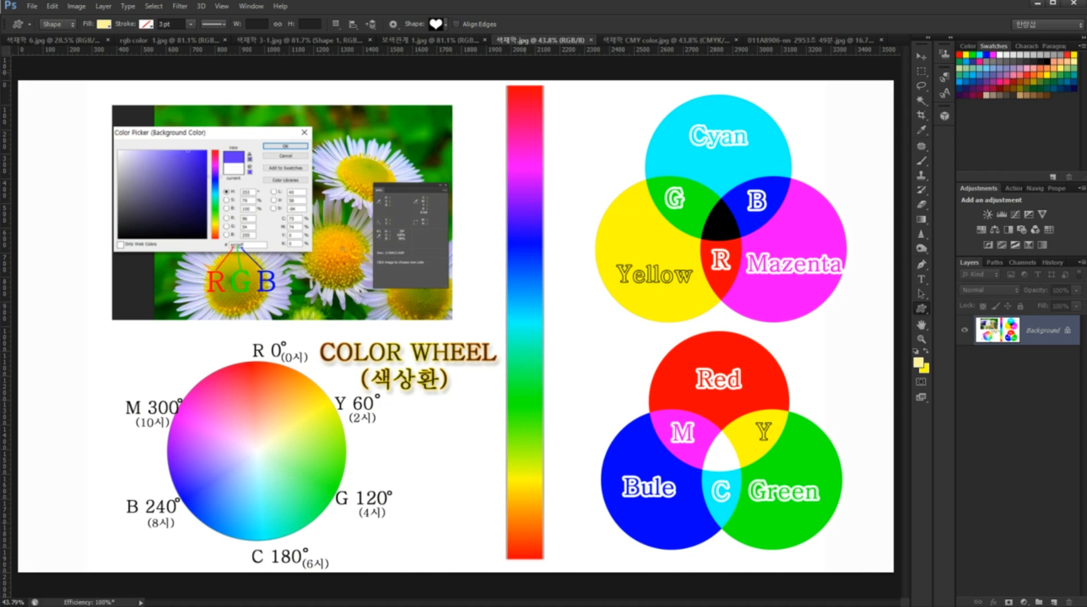
click(655, 39)
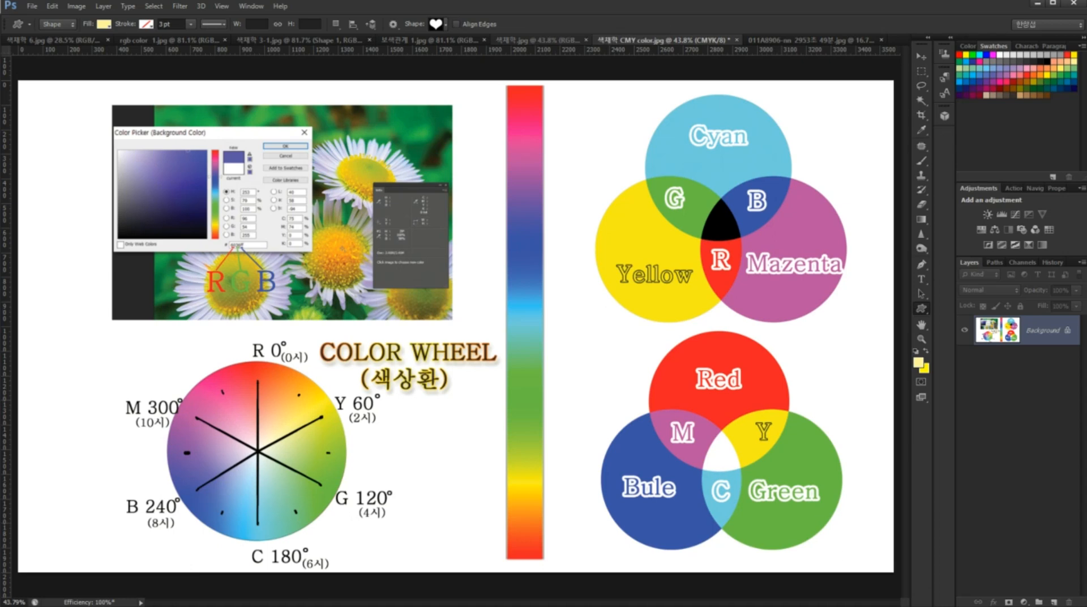
click(540, 40)
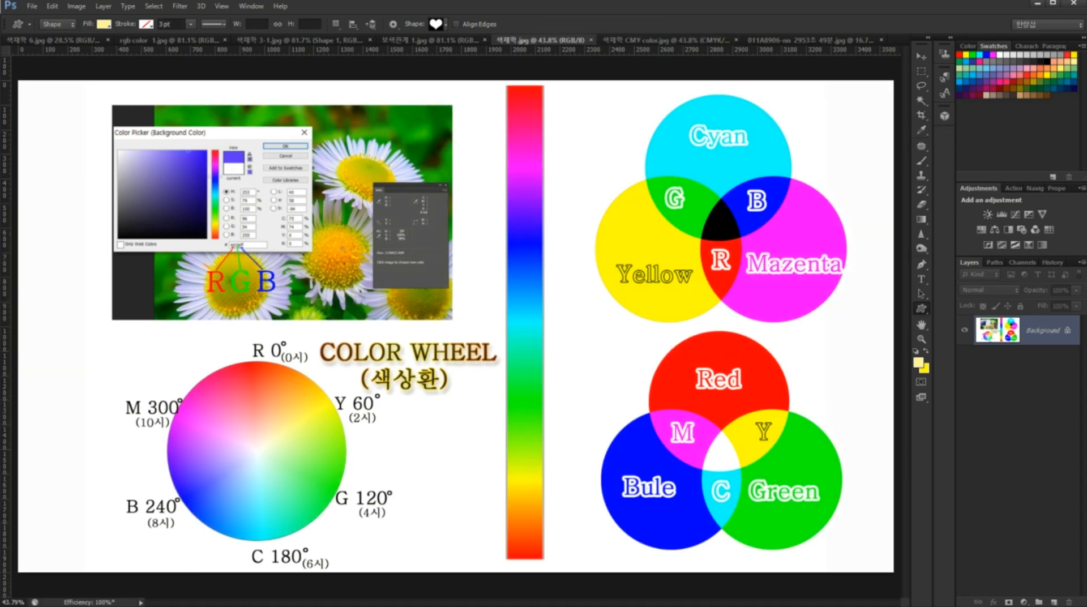
Open the foreground Color Picker and temporarily mark the warning area beside the new and current colour swatches
click(919, 362)
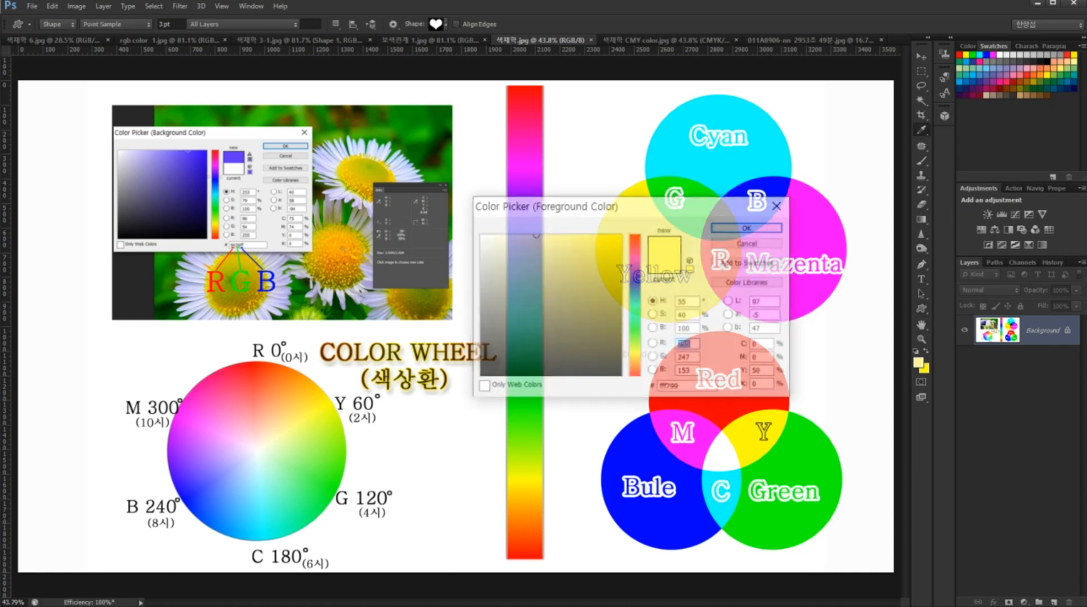
drag(548, 192, 517, 183)
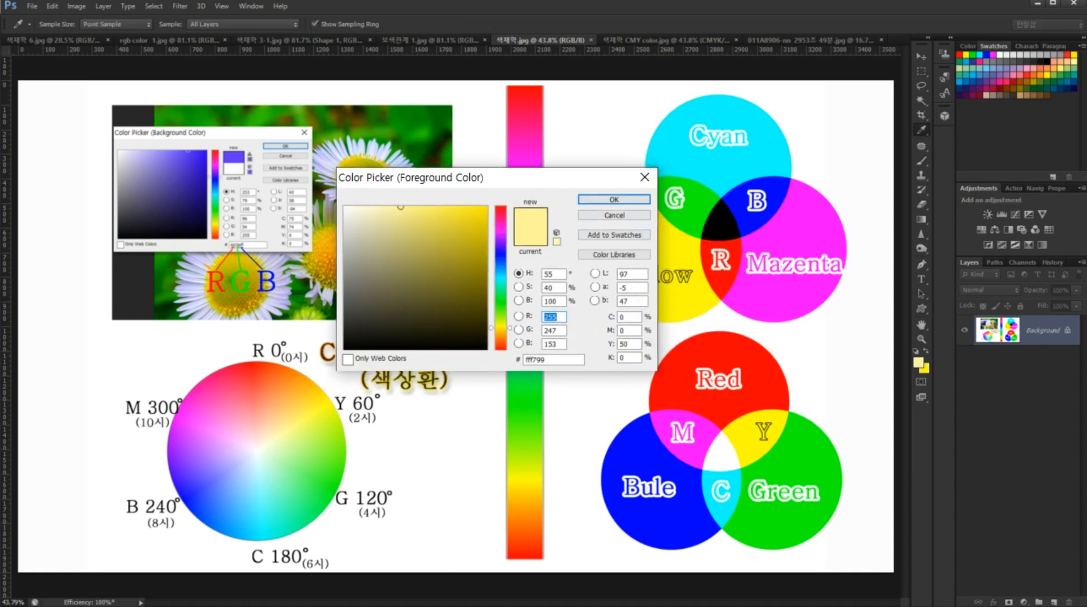
mouse_move(560, 229)
mouse_down()
mouse_move(552, 258)
mouse_move(566, 213)
mouse_move(543, 258)
mouse_move(563, 244)
mouse_move(558, 203)
mouse_move(552, 254)
mouse_up()
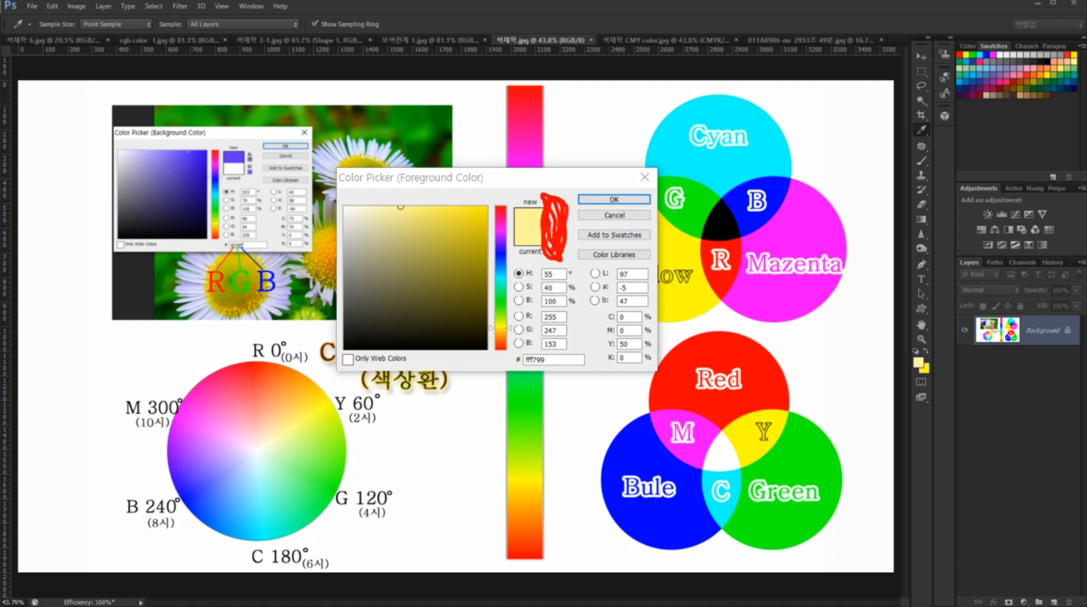
key(Escape)
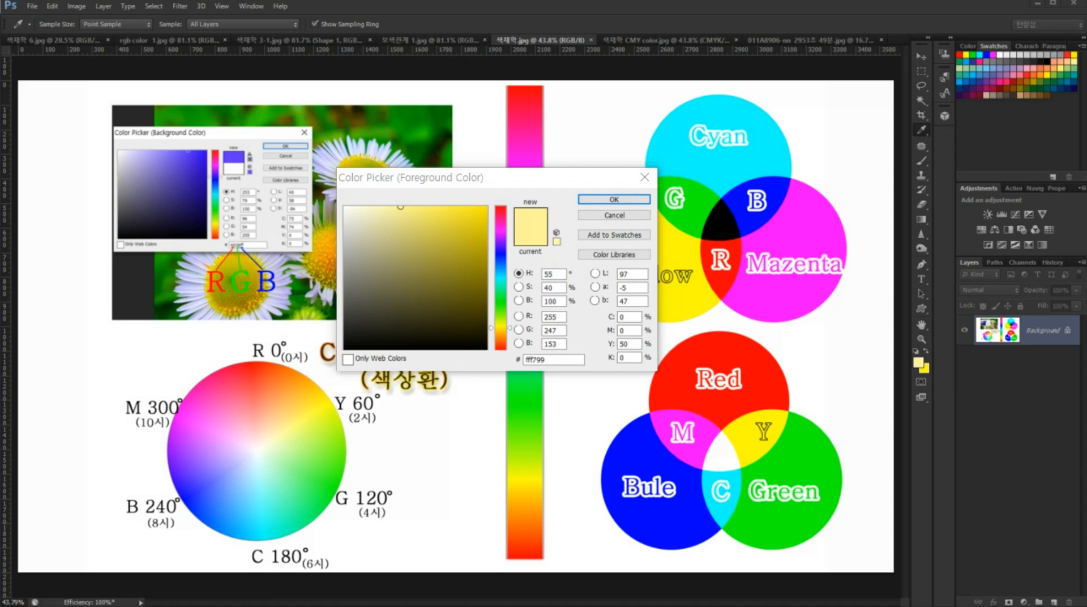
Pick dark yellow #897f0a, replace it with its printable equivalent #888032 using the gamut warning, and cancel the colour change
click(477, 273)
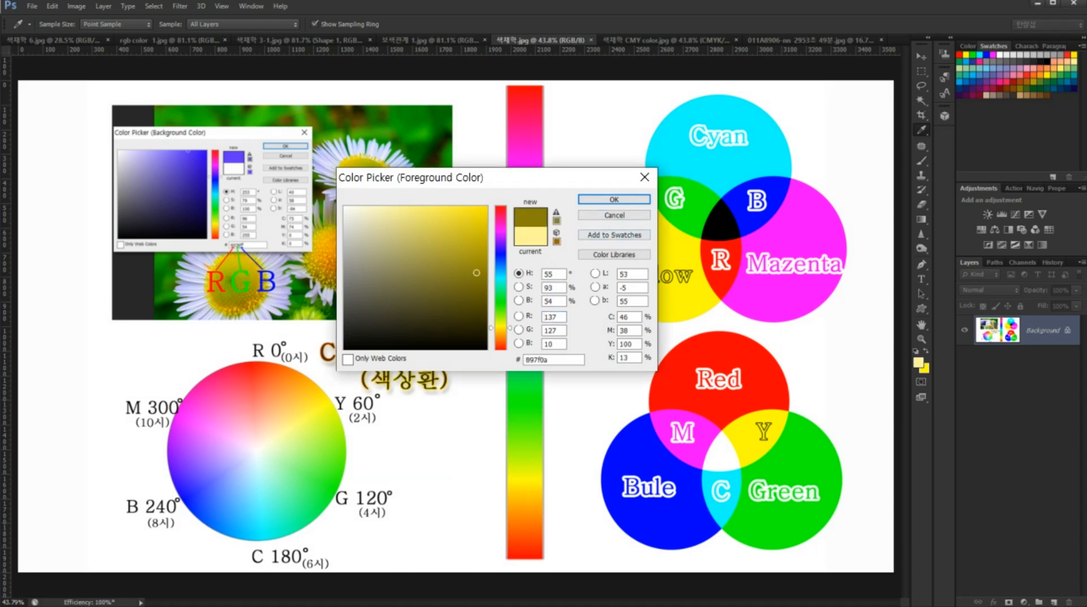
key(ctrl+2)
mouse_move(559, 253)
mouse_down()
mouse_move(546, 232)
mouse_move(572, 212)
mouse_move(552, 249)
mouse_move(565, 252)
mouse_up()
key(Escape)
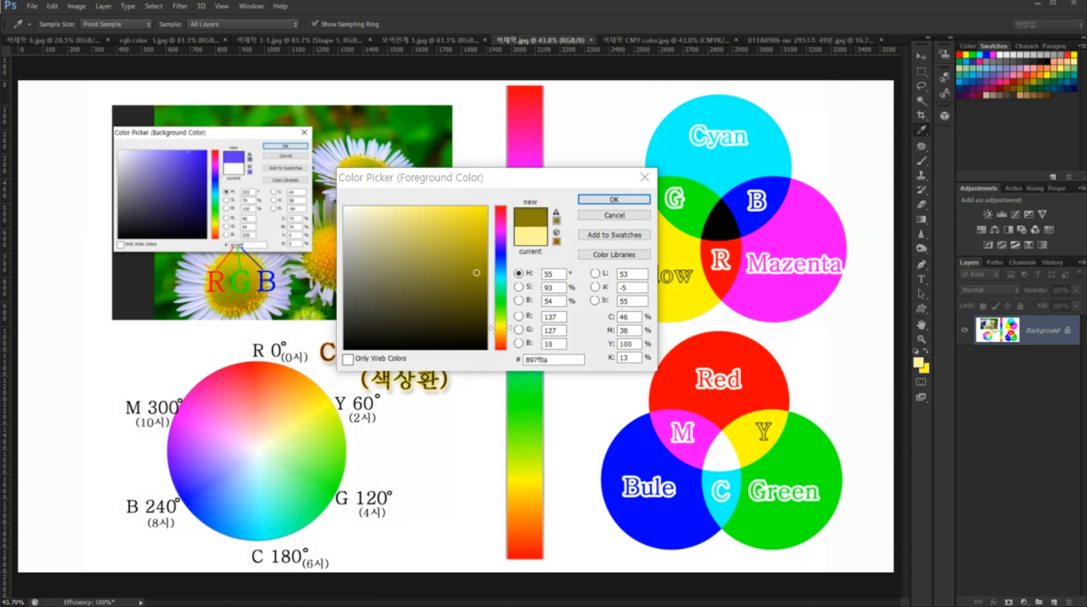
click(556, 213)
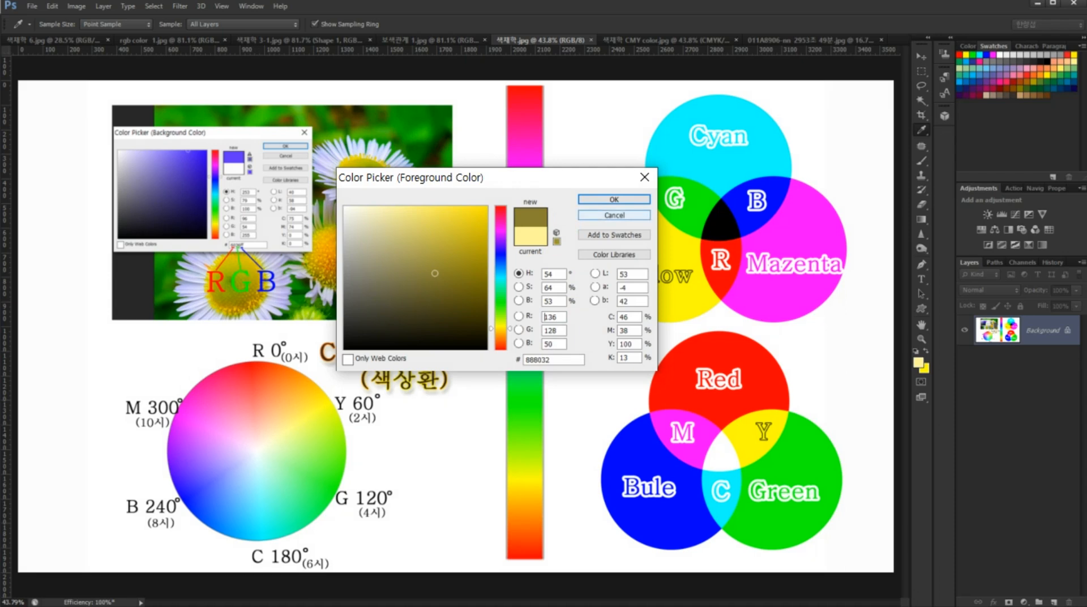
click(614, 215)
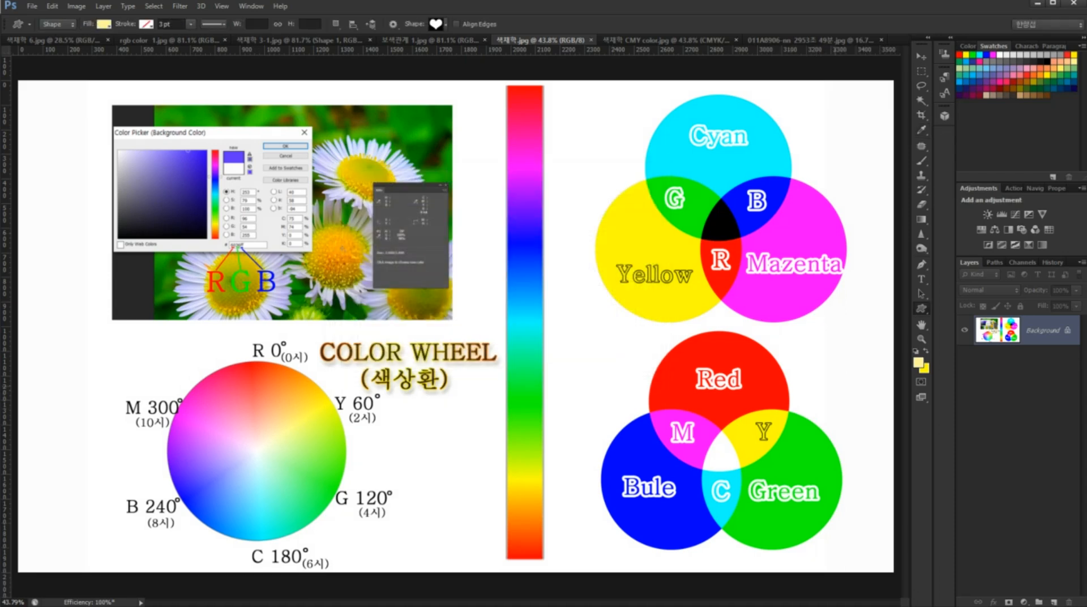